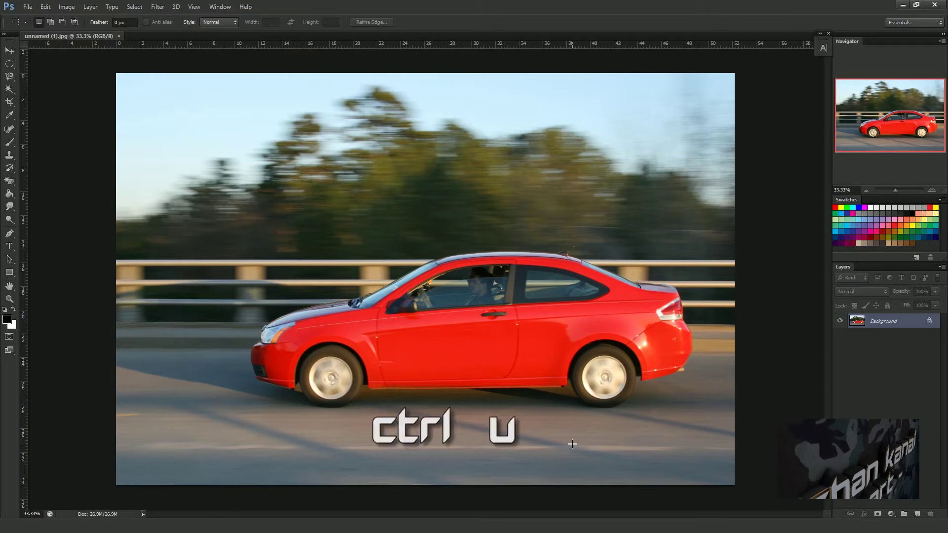
- Bring up Hue/Saturation (Ctrl+U) on the red car photo
key(ctrl+u)
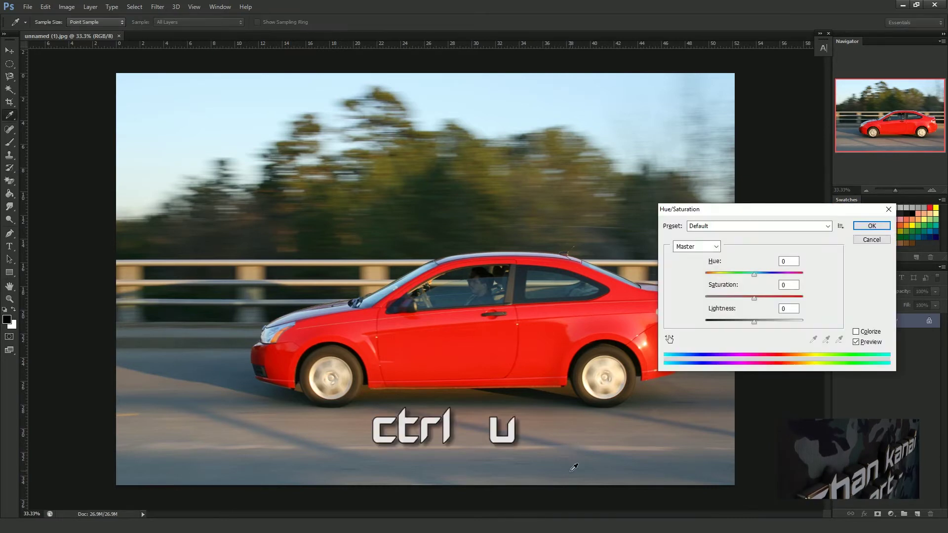
- Reopen Hue/Saturation from the Image menu, try a blue hue on the car, then undo it
click(871, 239)
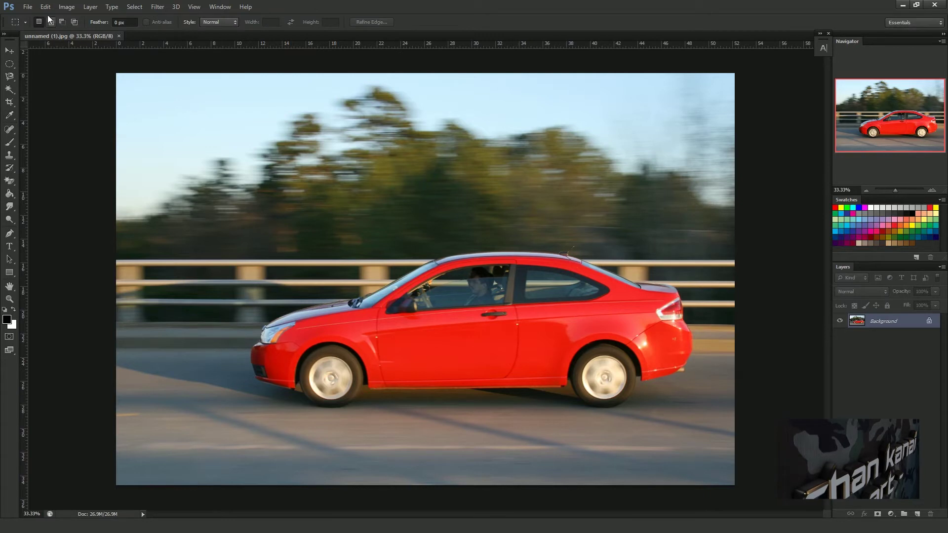
click(67, 7)
mouse_move(81, 31)
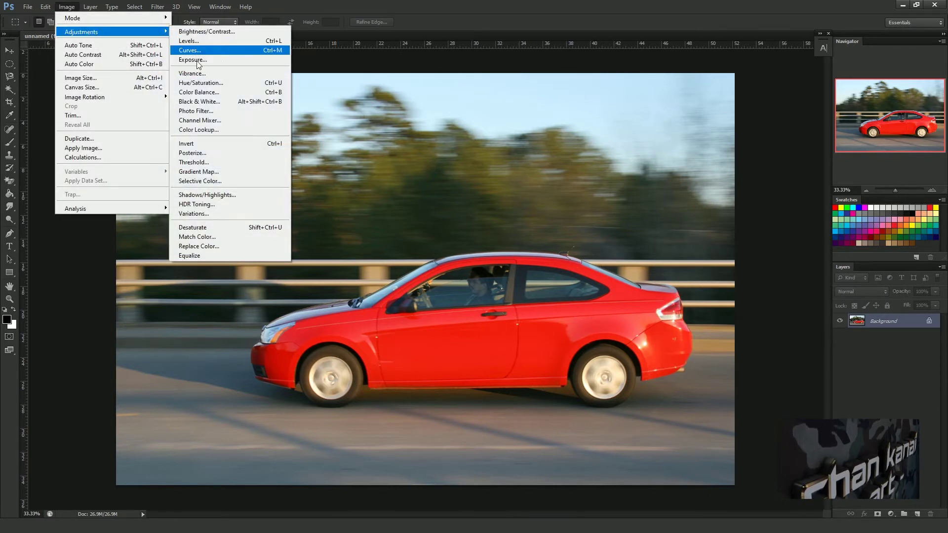
click(204, 83)
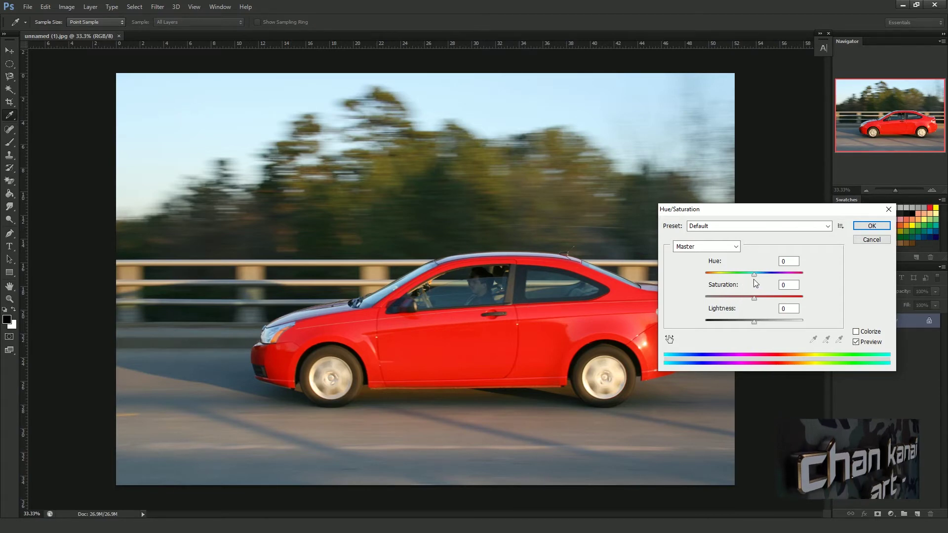
mouse_move(754, 274)
mouse_down()
mouse_move(712, 275)
mouse_move(785, 274)
mouse_move(716, 275)
mouse_move(768, 277)
mouse_up()
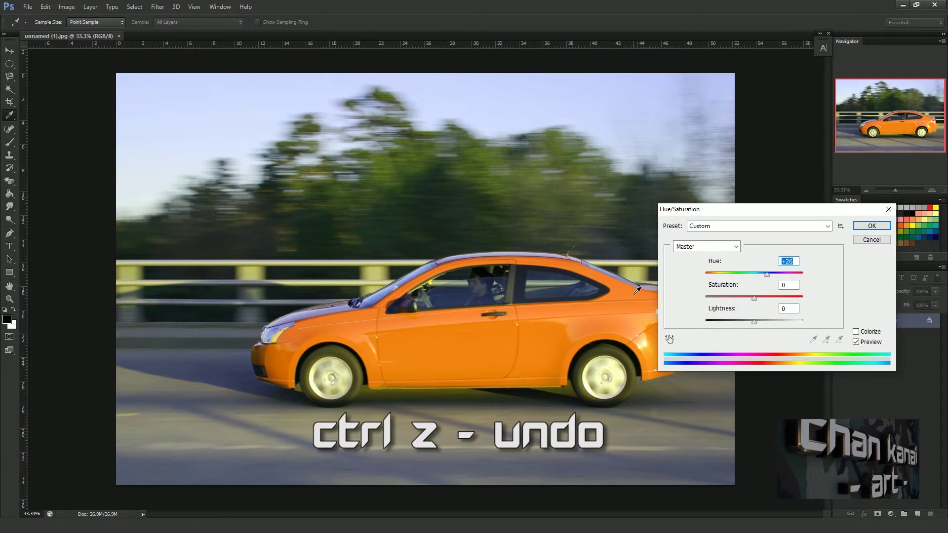
key(ctrl+z)
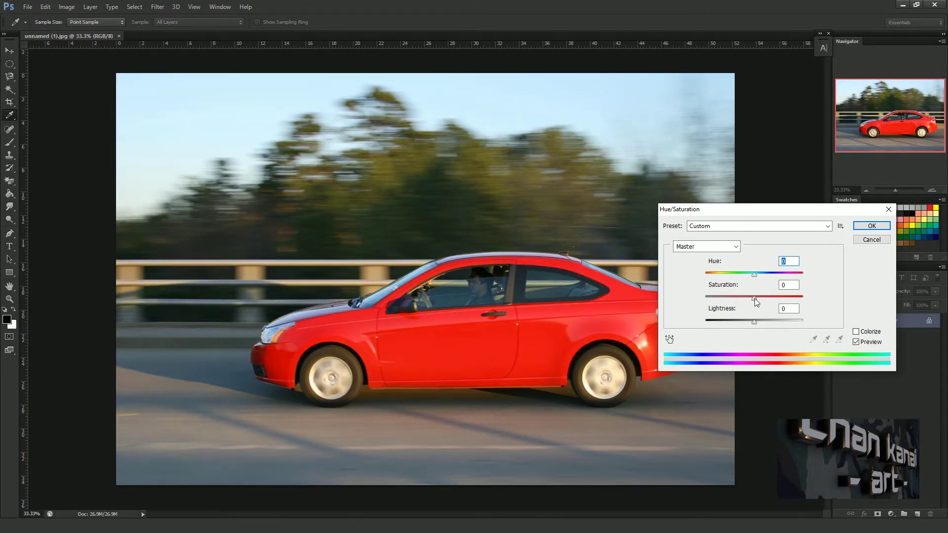
- Test saturation and lightness changes on the car, then undo both back to 0
mouse_move(764, 298)
mouse_down()
mouse_move(778, 298)
mouse_move(701, 302)
mouse_up()
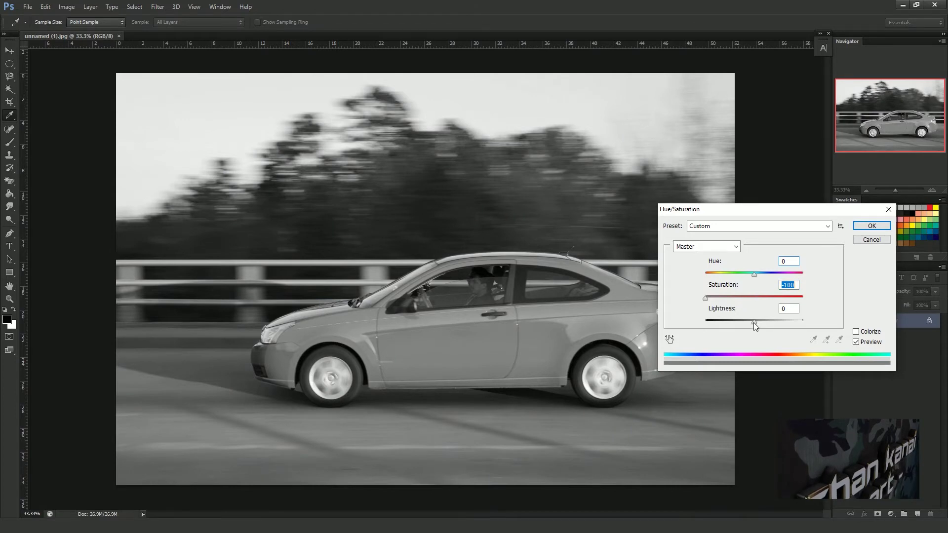
mouse_move(753, 321)
mouse_down()
mouse_move(801, 321)
mouse_move(697, 320)
mouse_up()
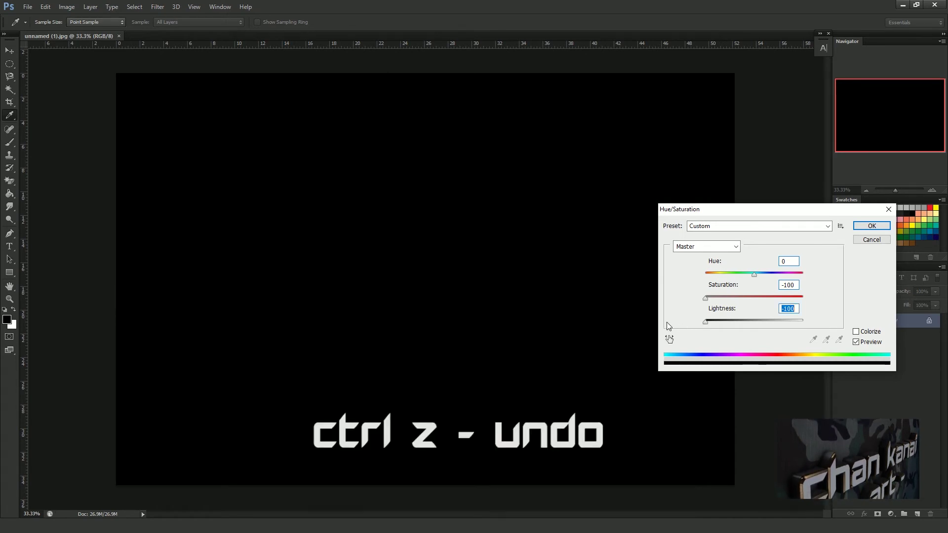
key(ctrl+z)
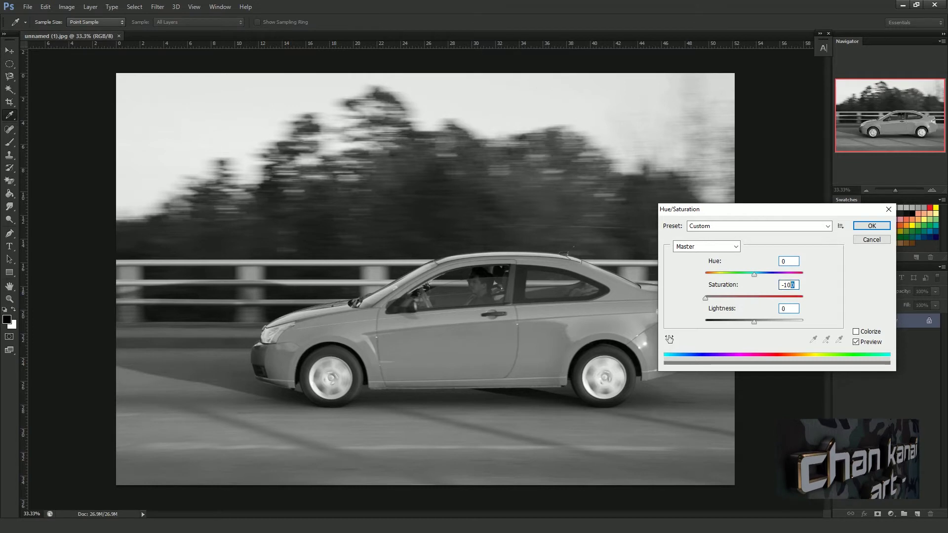
key(ctrl+z)
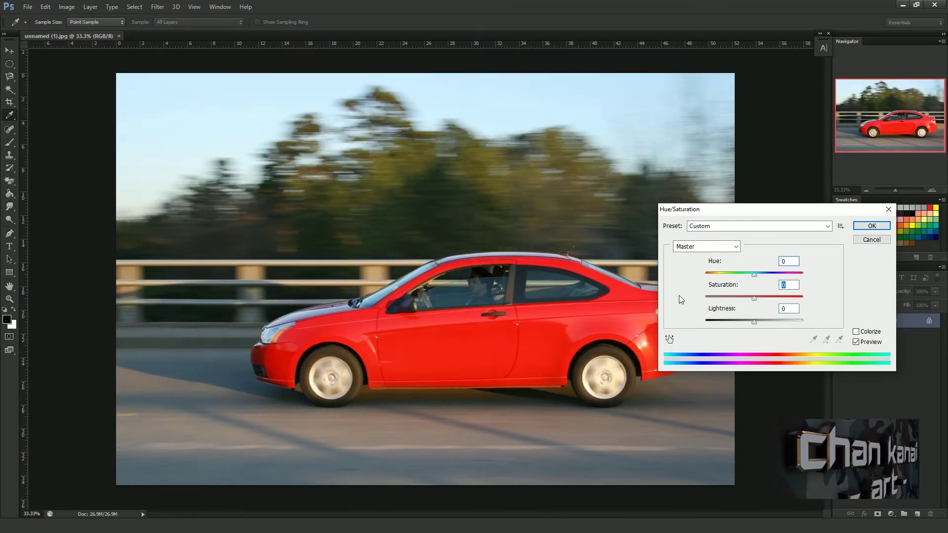
- Restrict Hue/Saturation to Reds and test magenta, grey, white and black car versions
click(702, 246)
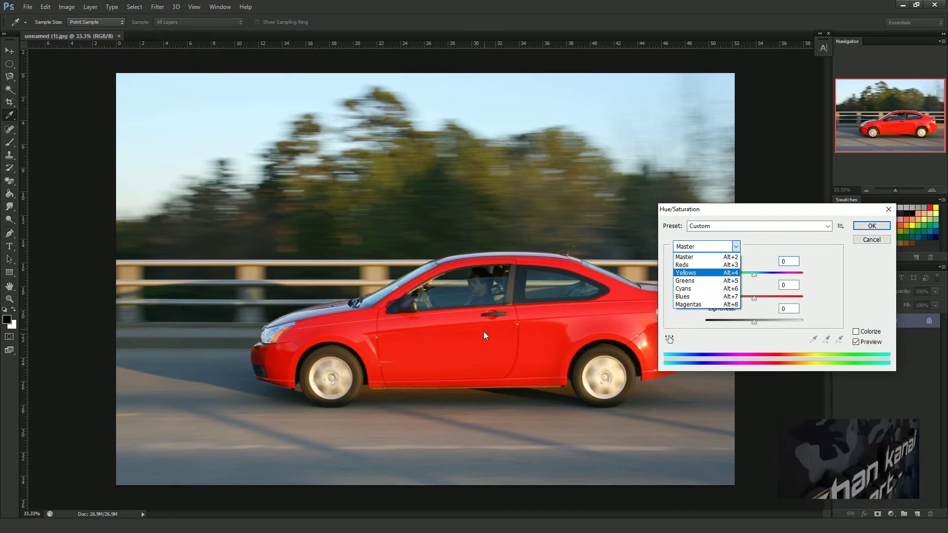
click(686, 265)
mouse_move(753, 273)
mouse_down()
mouse_move(724, 273)
mouse_move(768, 275)
mouse_move(726, 276)
mouse_up()
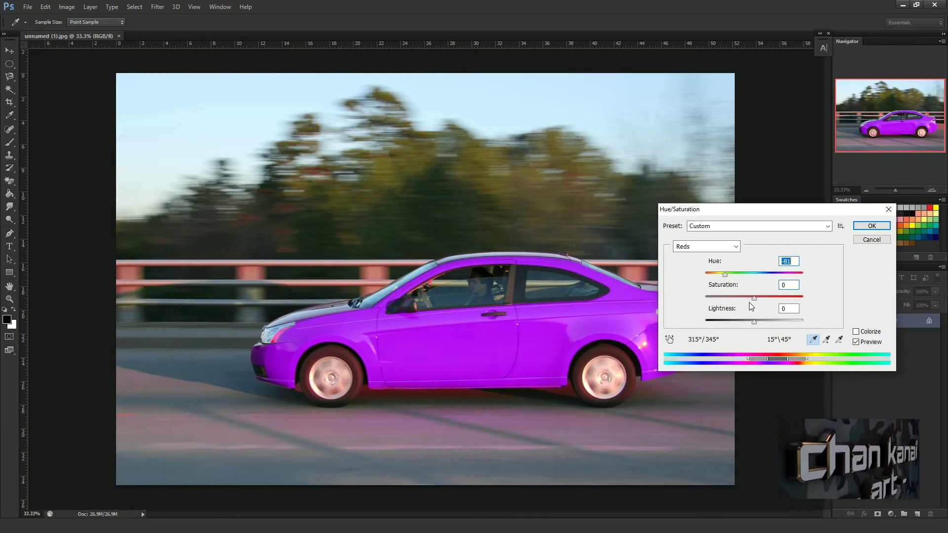
drag(754, 297, 698, 297)
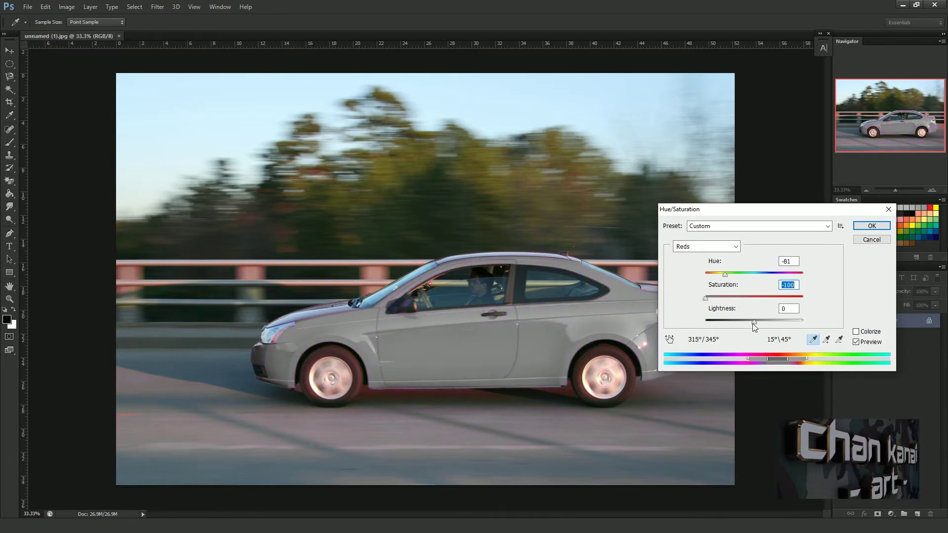
drag(753, 322, 823, 324)
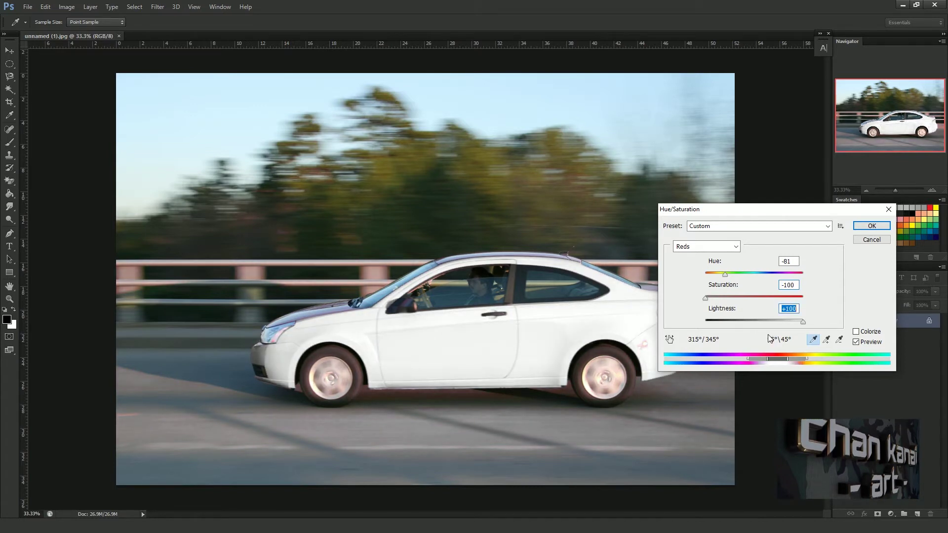
drag(802, 322, 702, 322)
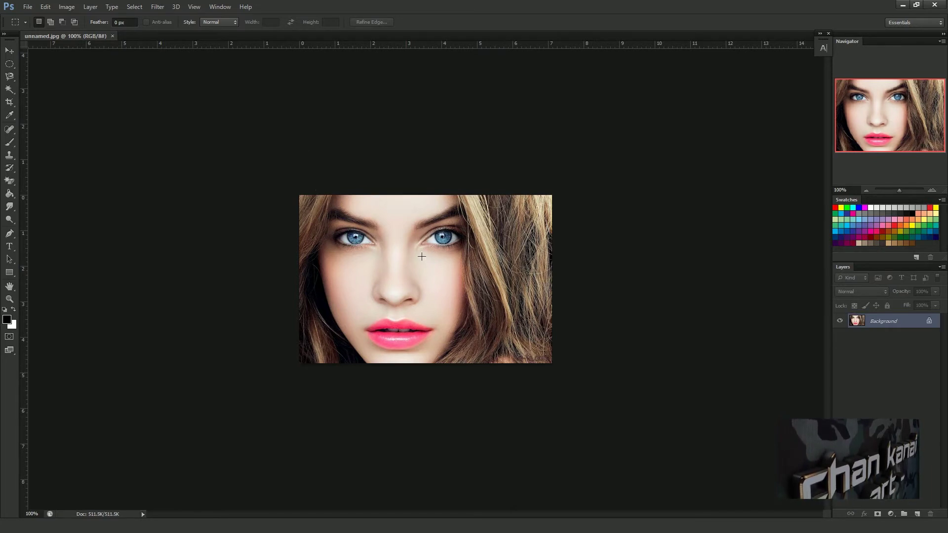
key(ctrl+u)
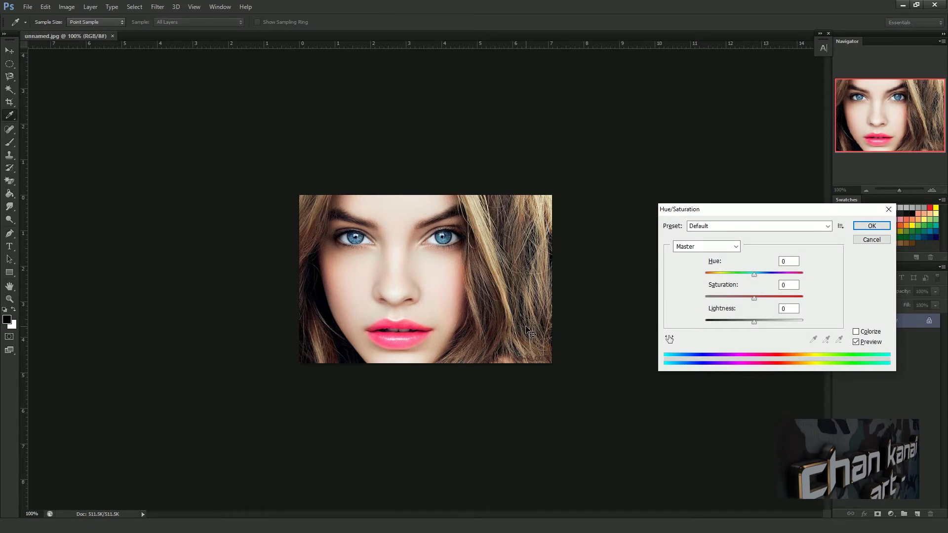
mouse_move(754, 274)
mouse_down()
mouse_move(740, 275)
mouse_move(754, 275)
mouse_up()
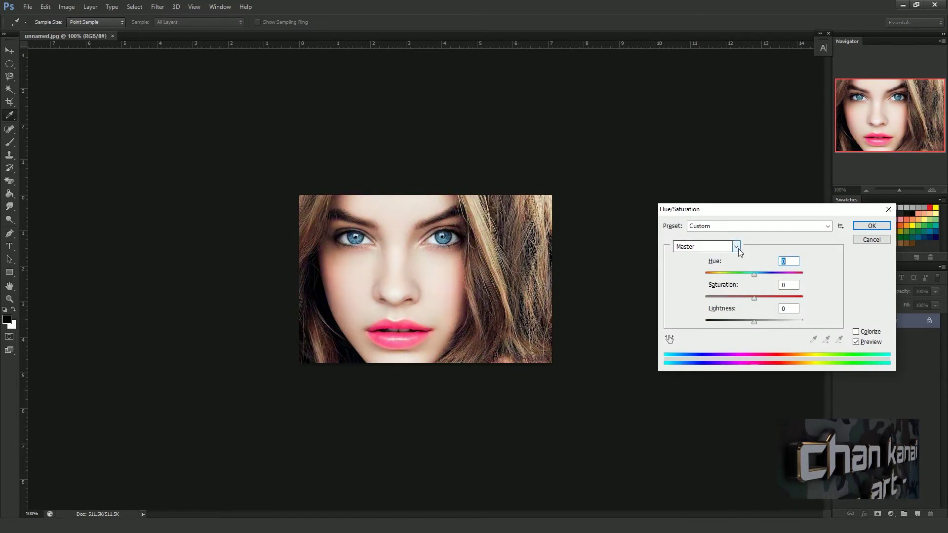
click(735, 247)
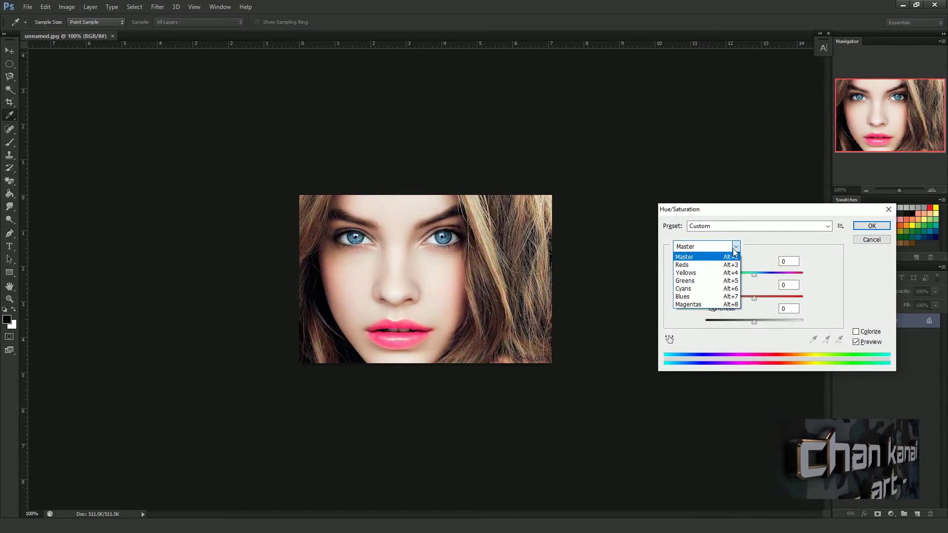
click(688, 264)
mouse_move(753, 274)
mouse_down()
mouse_move(740, 280)
mouse_move(773, 281)
mouse_up()
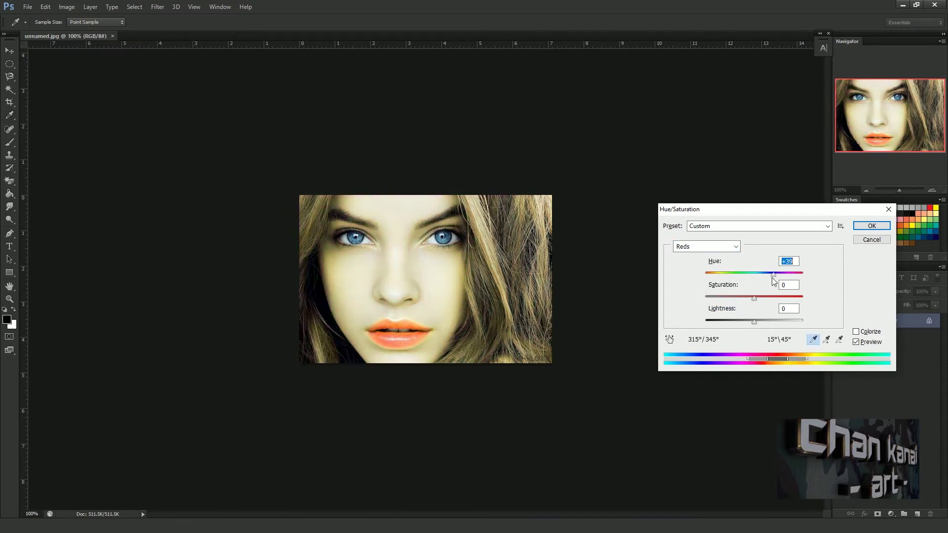
text(0)
click(733, 249)
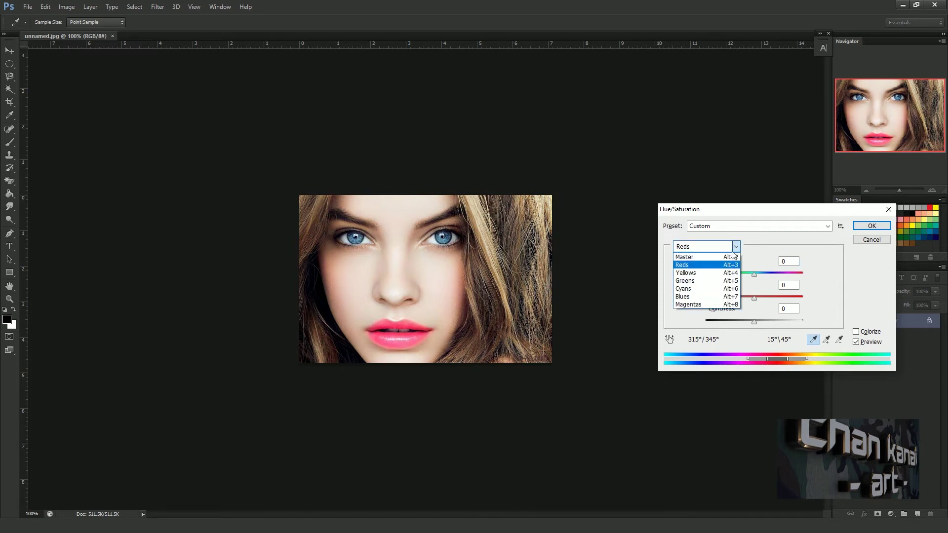
click(691, 273)
mouse_move(745, 274)
mouse_down()
mouse_move(700, 277)
mouse_move(813, 276)
mouse_move(741, 277)
mouse_up()
text(0)
click(871, 240)
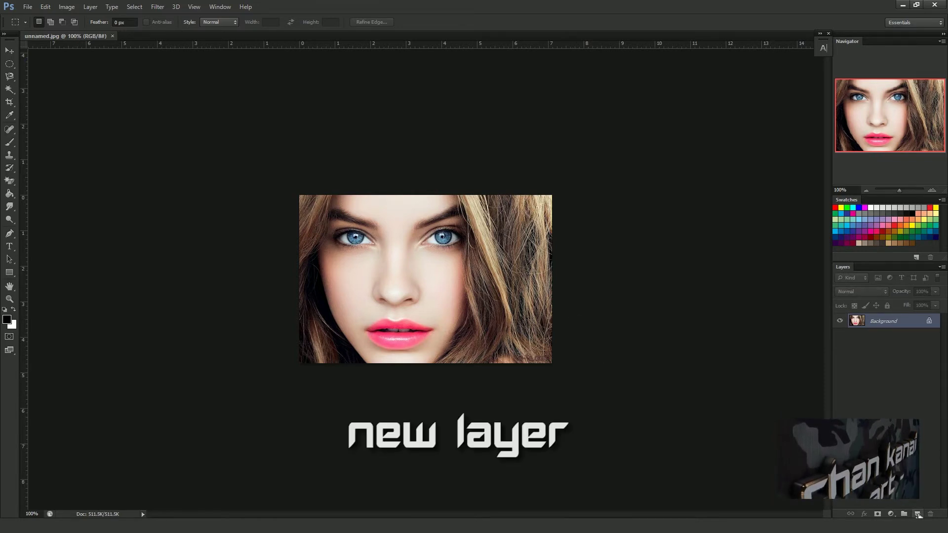
- Add Layer 1 in Multiply mode with red as the foreground colour, ready to brush
click(917, 514)
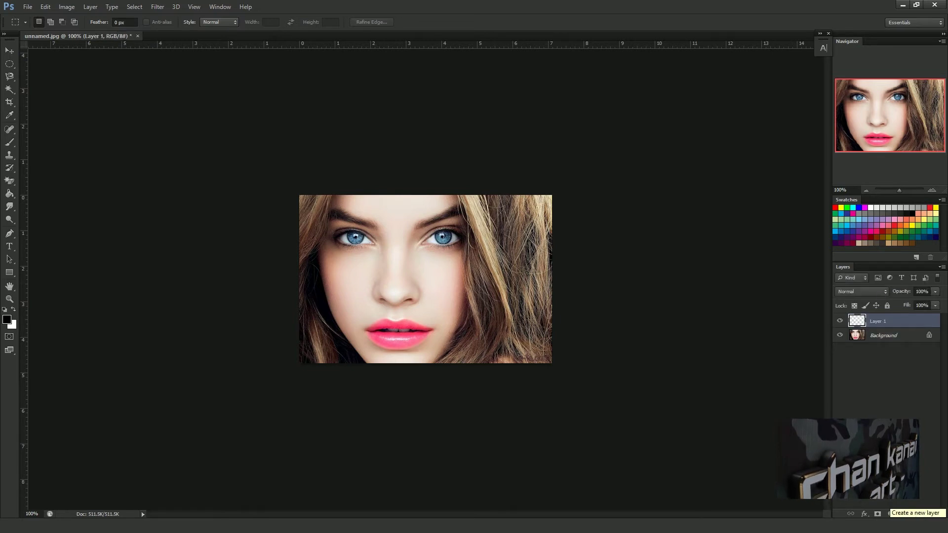
click(849, 292)
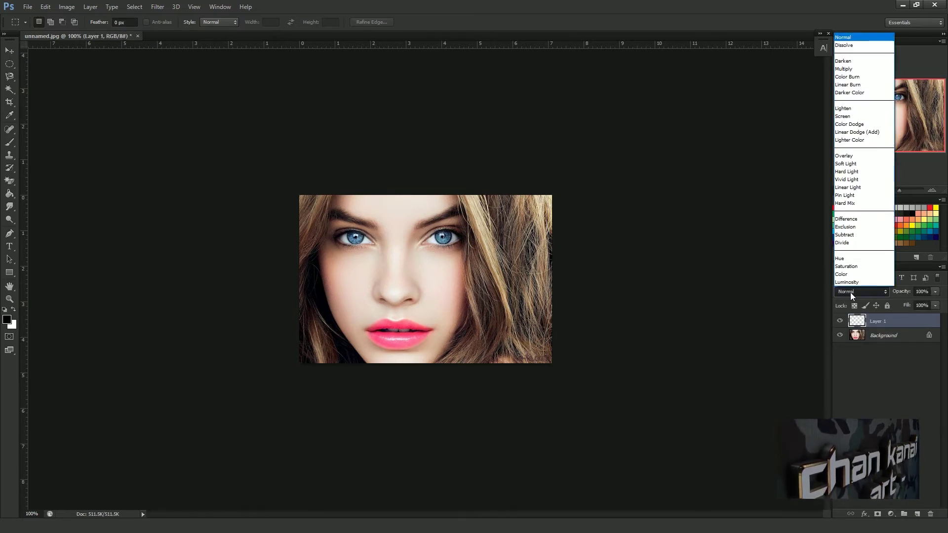
click(844, 69)
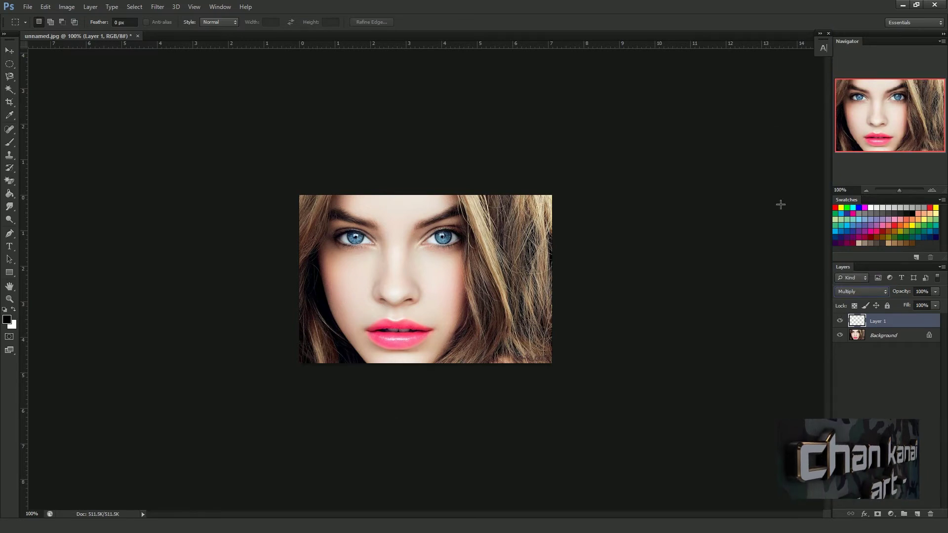
click(834, 208)
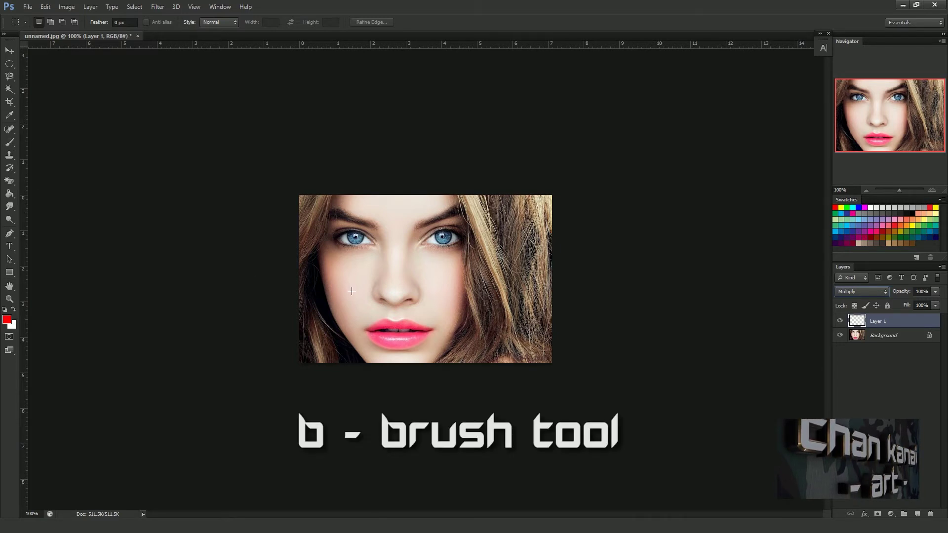
click(10, 144)
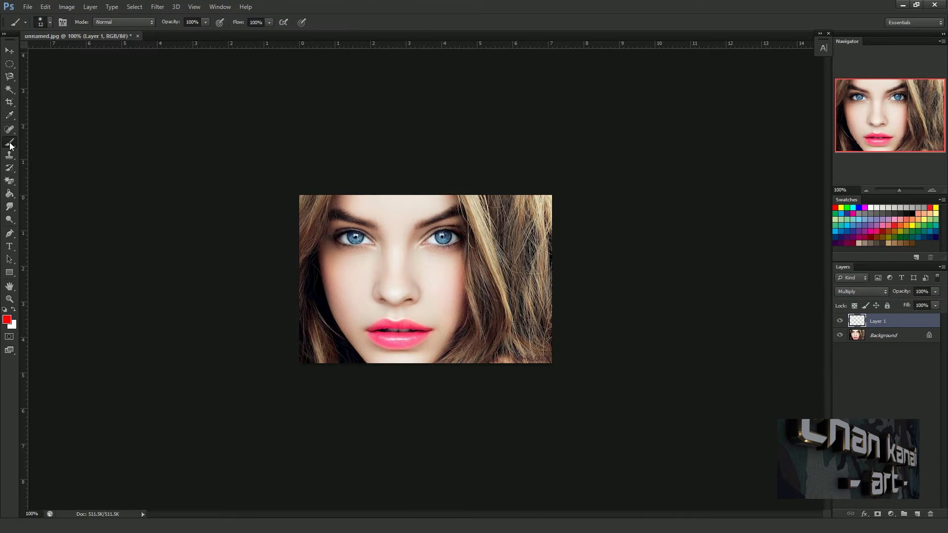
- Paint red over the right, top-left and lower-left hair with a 77 px brush
right_click(469, 284)
drag(491, 301, 522, 301)
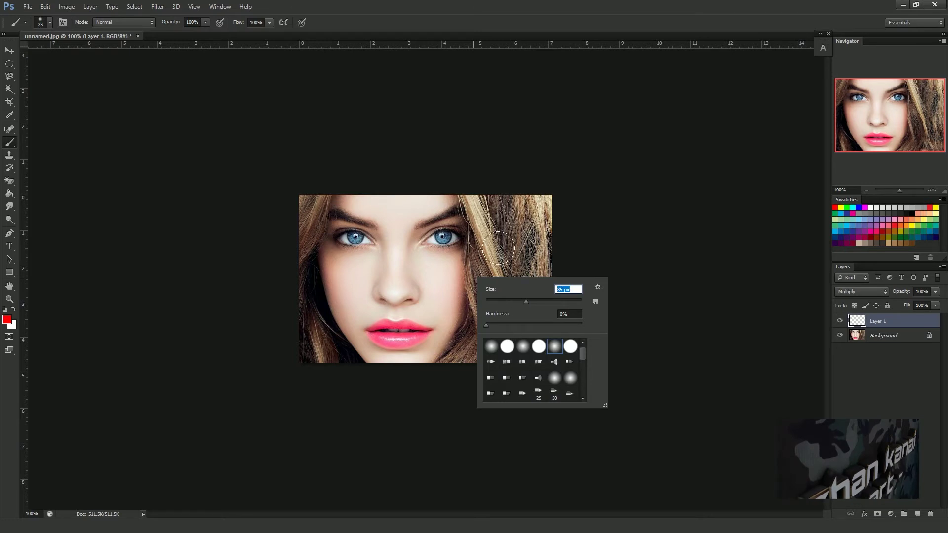
mouse_move(510, 237)
mouse_down()
mouse_move(553, 165)
mouse_move(543, 306)
mouse_move(478, 186)
mouse_move(493, 276)
mouse_move(474, 232)
mouse_move(489, 339)
mouse_move(468, 318)
mouse_move(450, 372)
mouse_move(489, 353)
mouse_move(542, 359)
mouse_move(513, 301)
mouse_up()
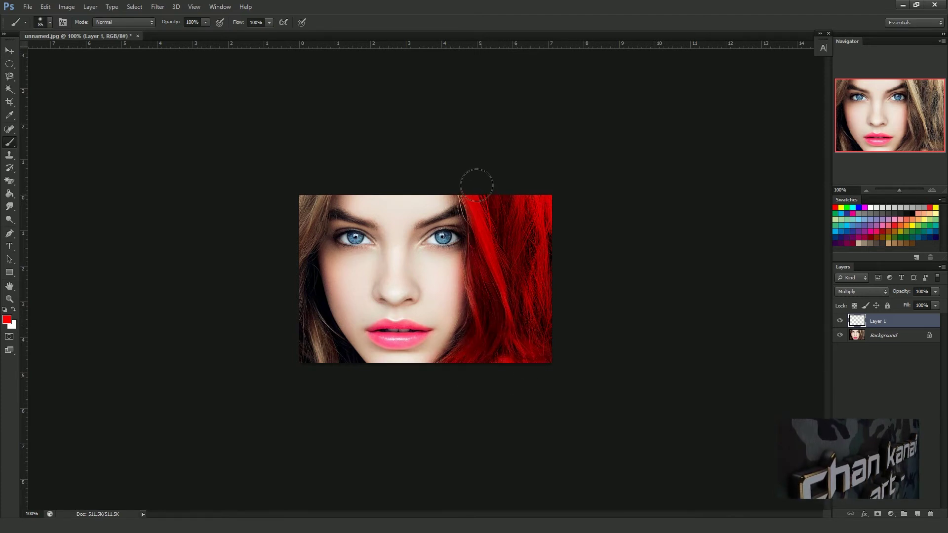
mouse_move(284, 178)
mouse_down()
mouse_move(290, 229)
mouse_move(315, 188)
mouse_move(296, 237)
mouse_move(296, 220)
mouse_move(295, 266)
mouse_move(328, 352)
mouse_up()
mouse_move(287, 302)
mouse_down()
mouse_move(302, 374)
mouse_move(333, 366)
mouse_up()
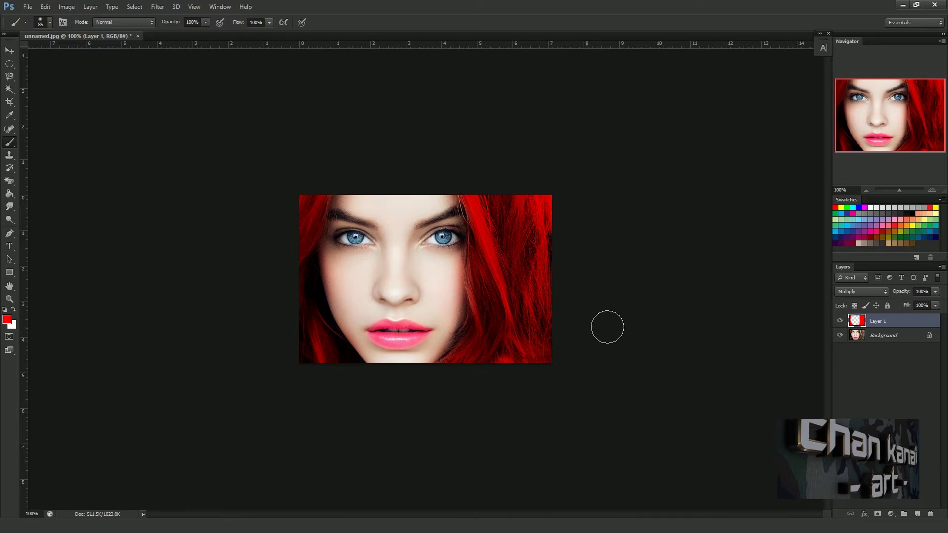
- Set the hair layer's opacity to 70%
click(935, 291)
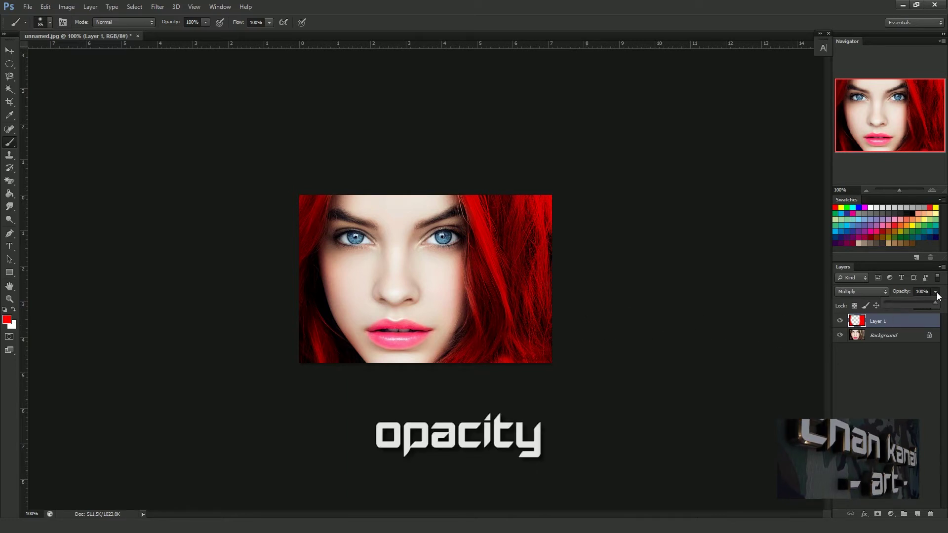
drag(919, 305, 917, 303)
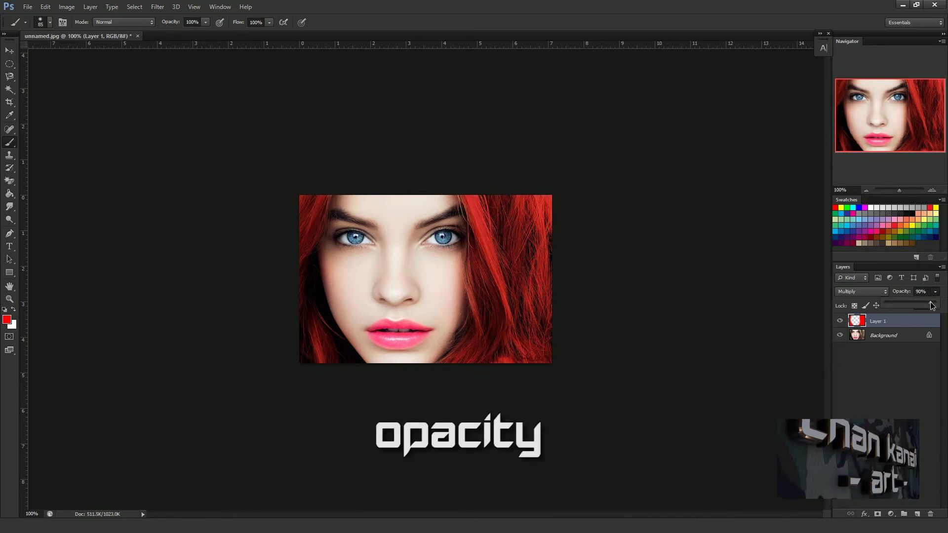
drag(920, 302, 921, 302)
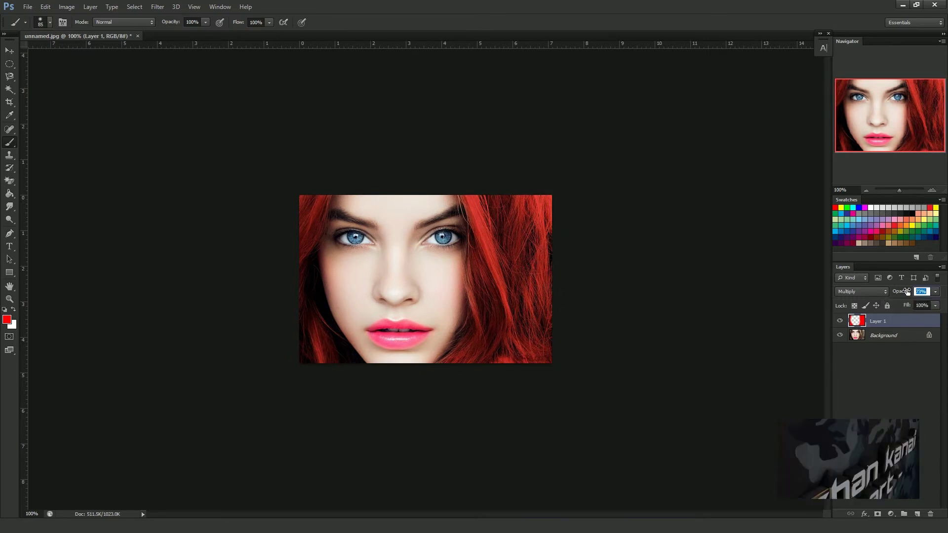
text(10)
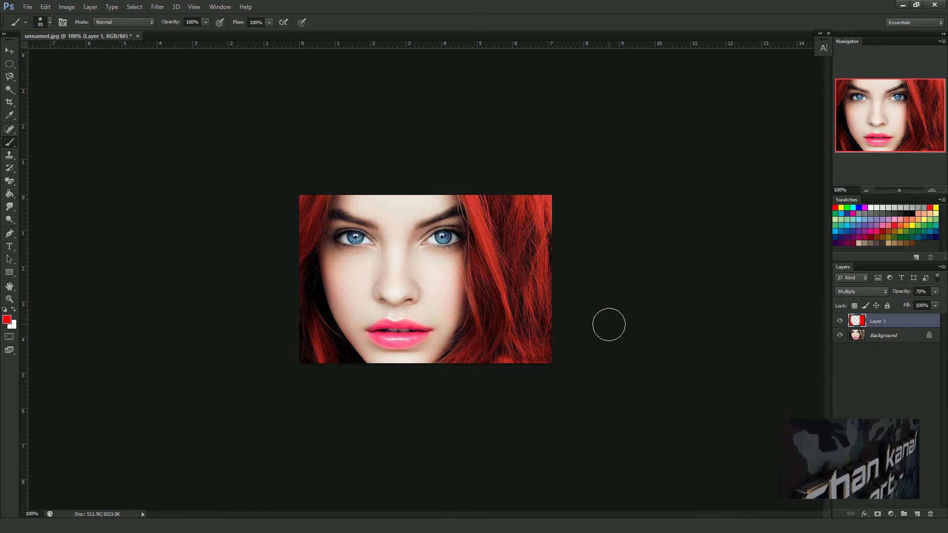
- Shift the hair hue to about -133 in Hue/Saturation for a blue-violet colour
key(ctrl+u)
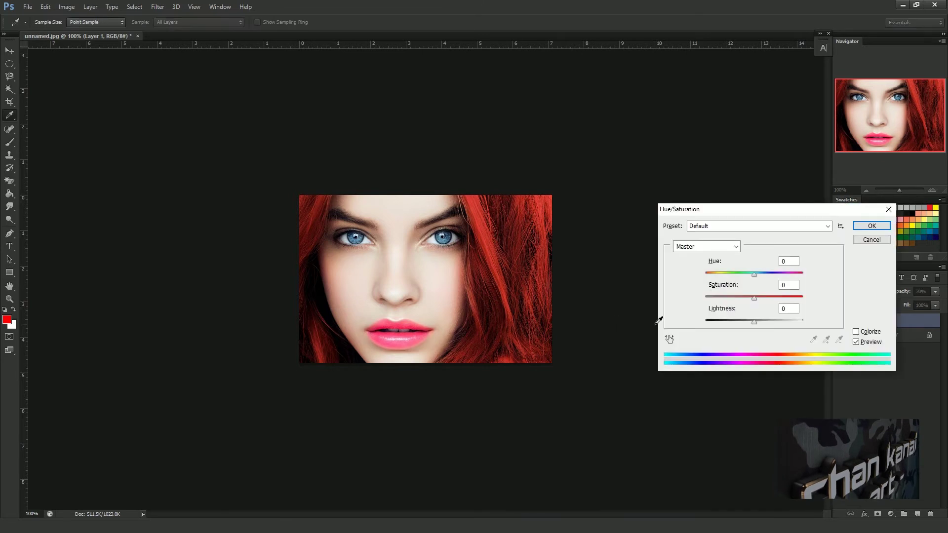
mouse_move(748, 280)
mouse_down()
mouse_move(715, 279)
mouse_move(793, 278)
mouse_move(717, 280)
mouse_up()
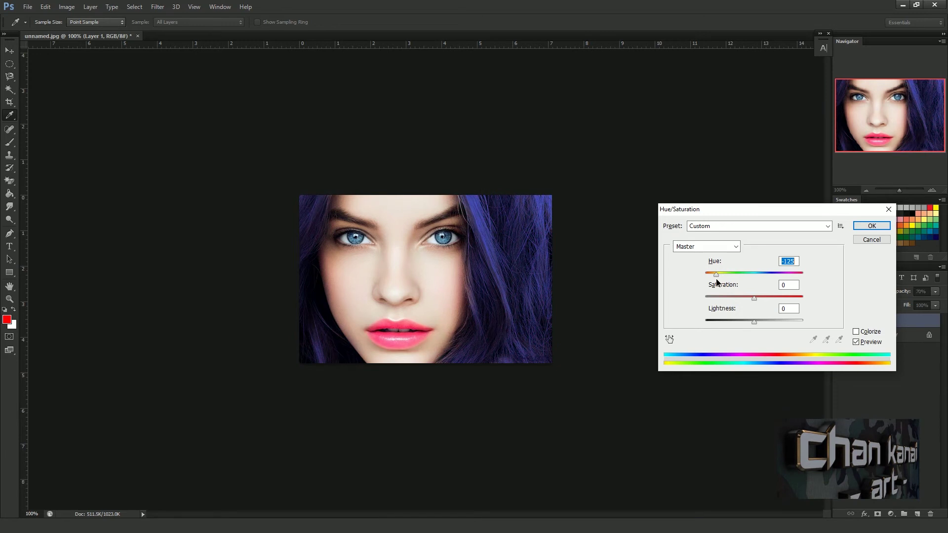
click(871, 226)
key(b)
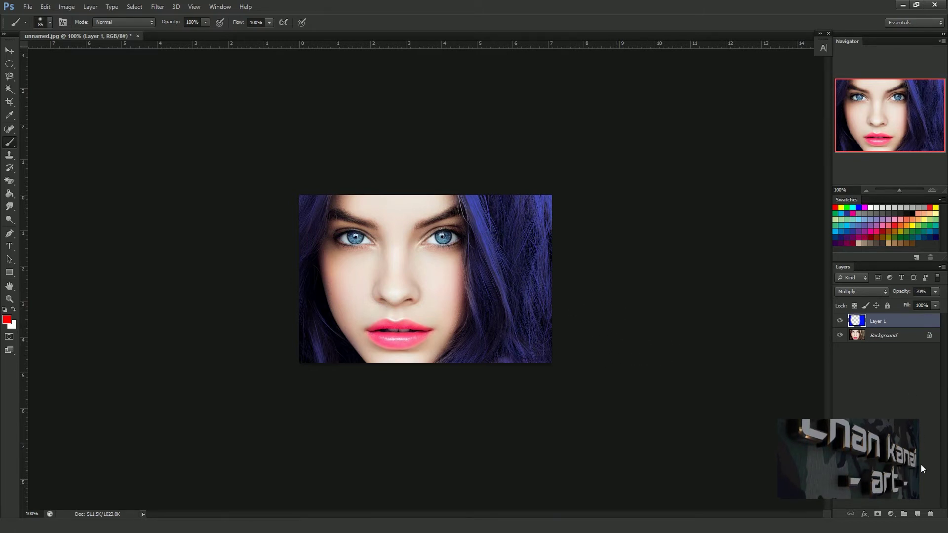
- Add Layer 2 with Overlay blending at 80% opacity
click(917, 514)
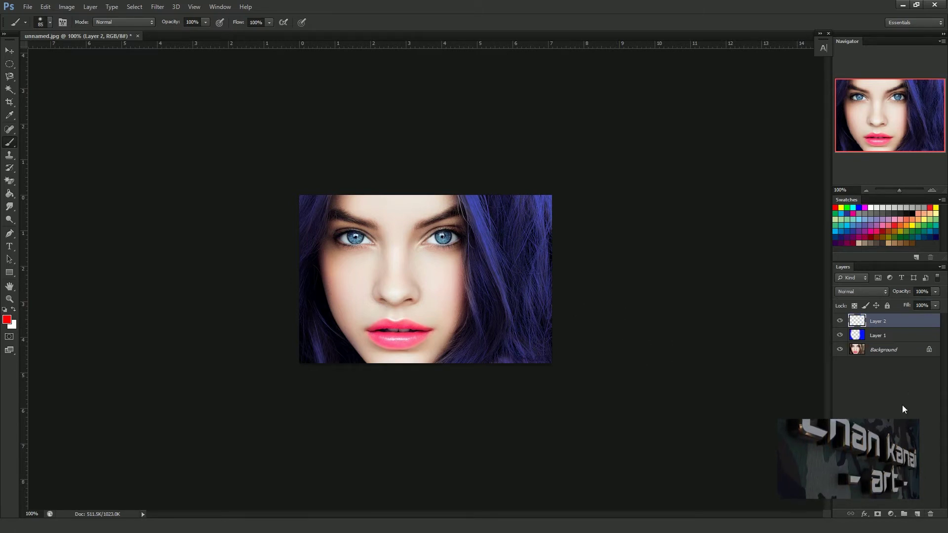
click(854, 291)
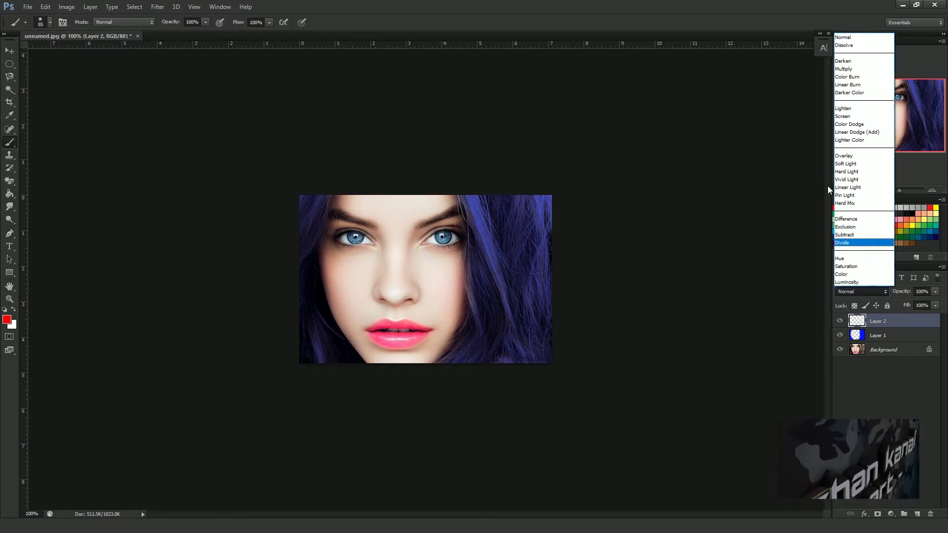
click(848, 157)
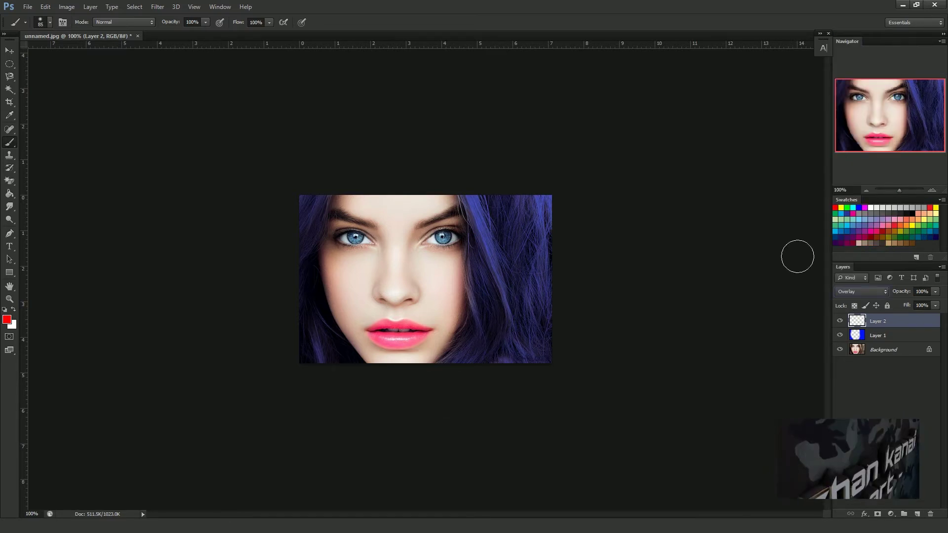
click(934, 292)
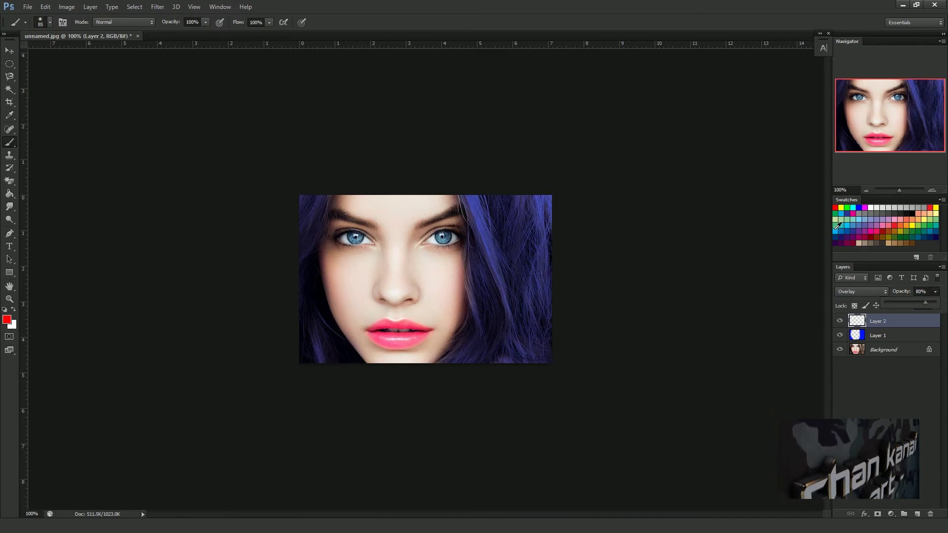
click(847, 208)
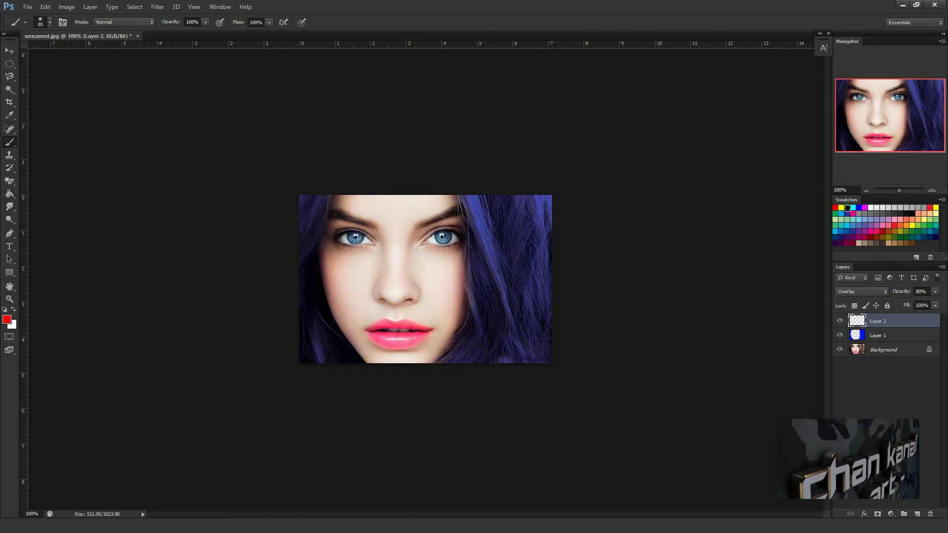
- Paint both irises green with a 26 px brush
right_click(453, 237)
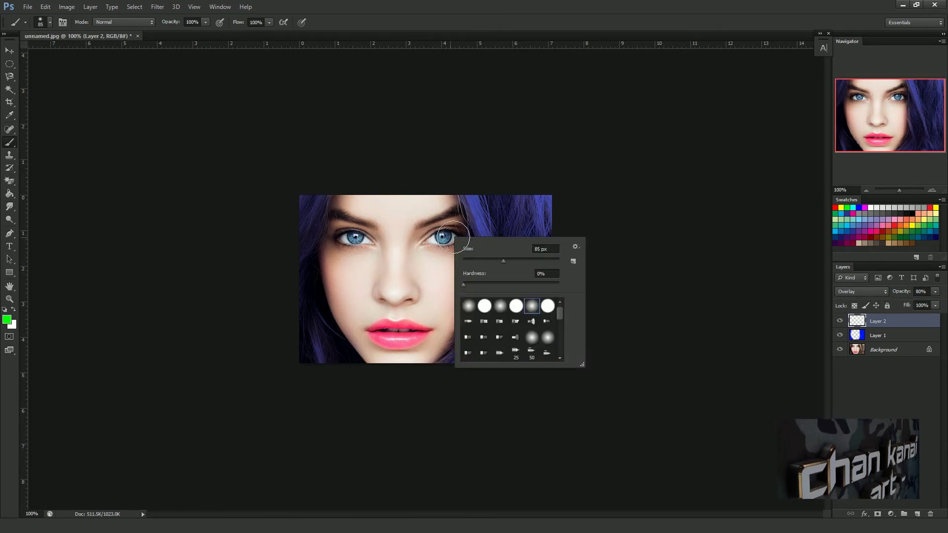
drag(490, 260, 475, 259)
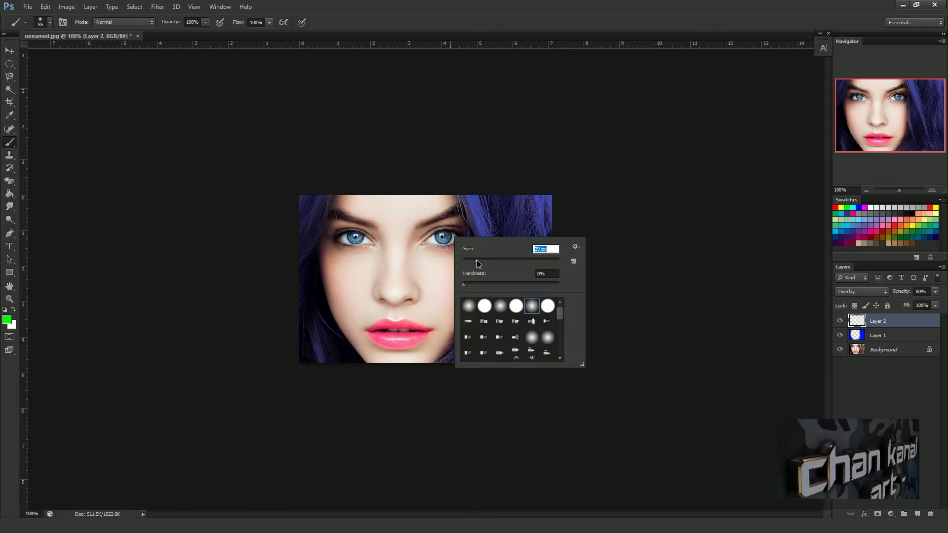
click(444, 237)
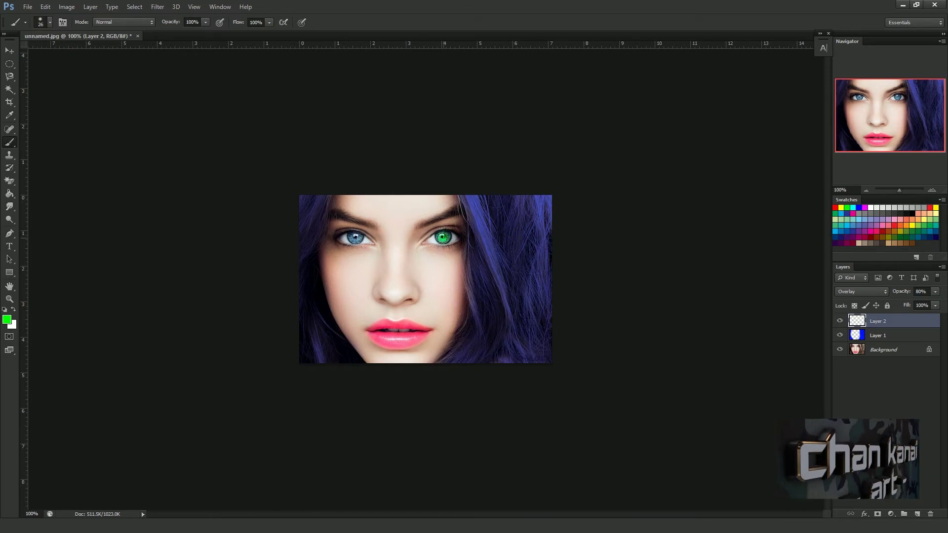
click(355, 238)
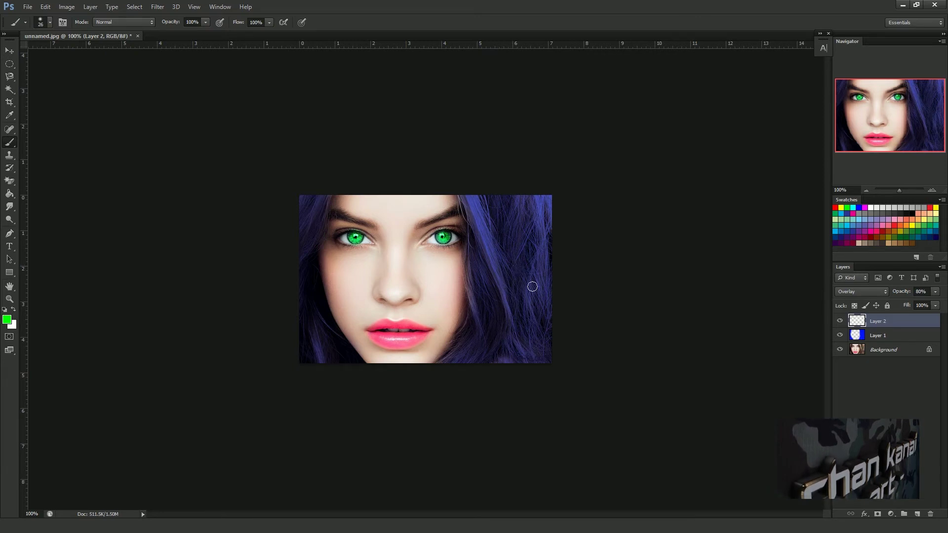
- Lower the eye layer's opacity to 48%
click(934, 291)
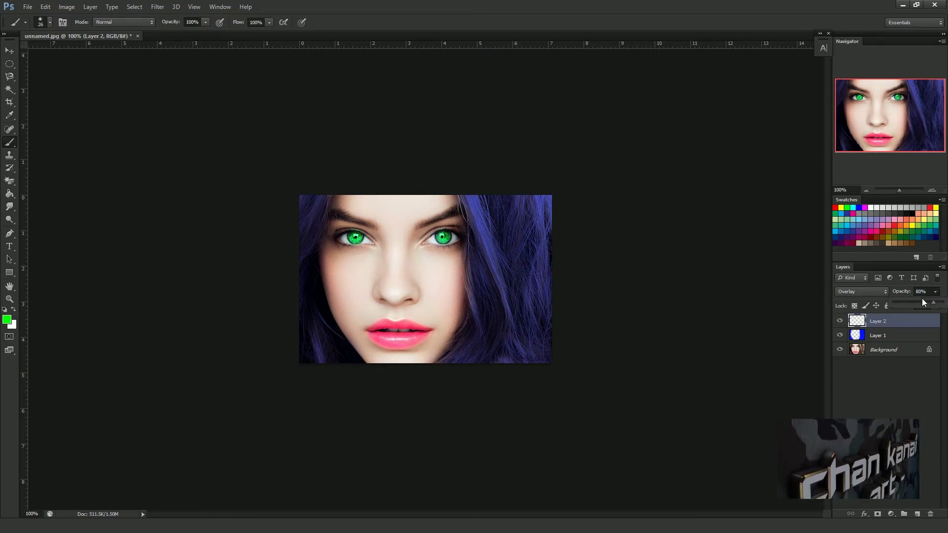
drag(922, 301, 905, 302)
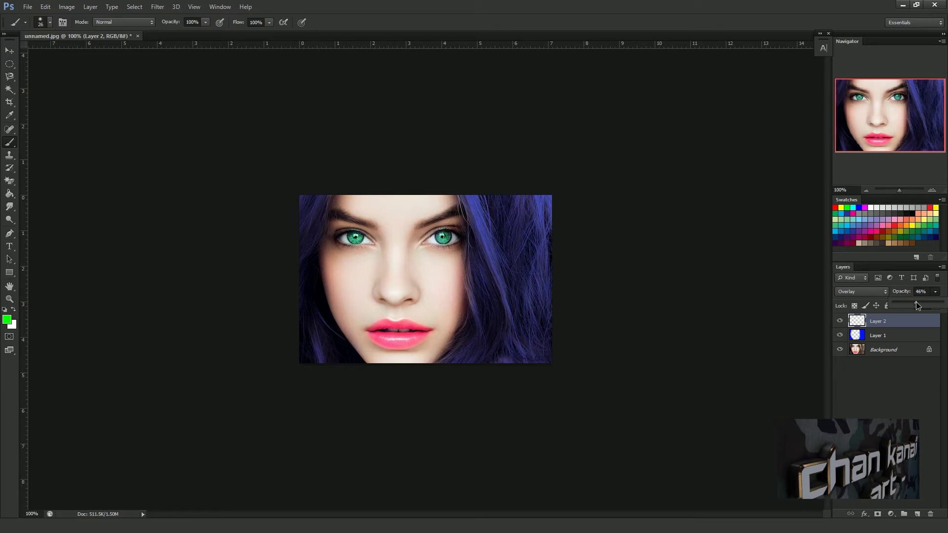
drag(918, 301, 917, 301)
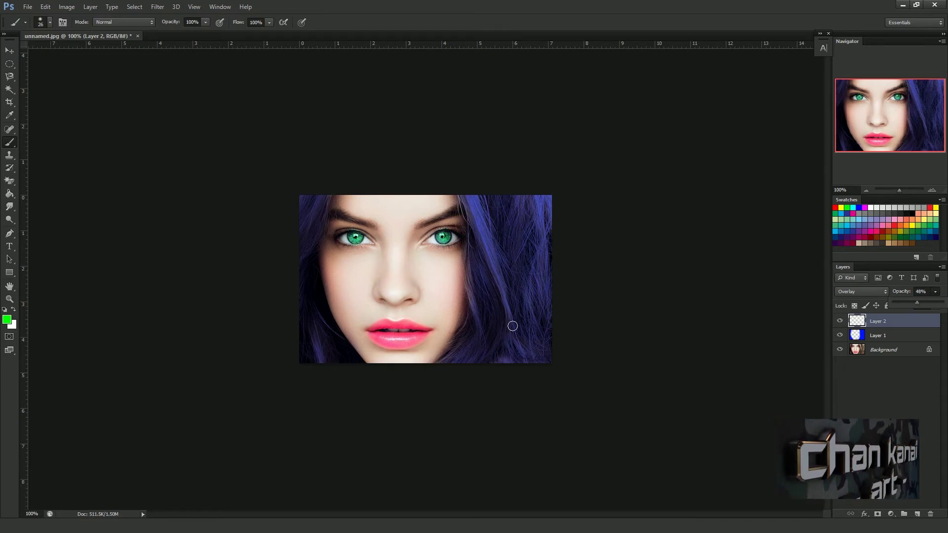
key(ctrl+u)
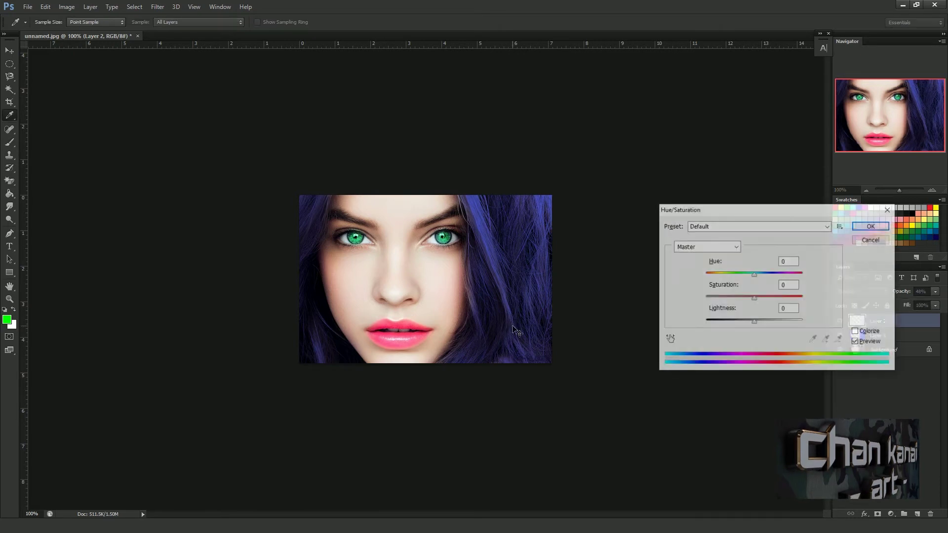
- Try purple and blue hues on the green irises, then close Hue/Saturation
mouse_move(753, 273)
mouse_down()
mouse_move(709, 276)
mouse_move(807, 282)
mouse_move(716, 286)
mouse_move(742, 290)
mouse_up()
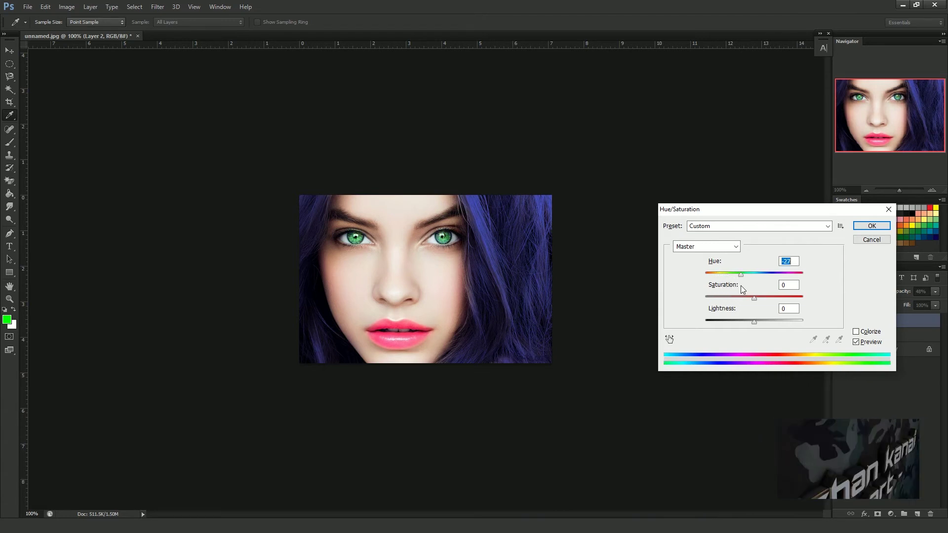
click(867, 227)
key(b)
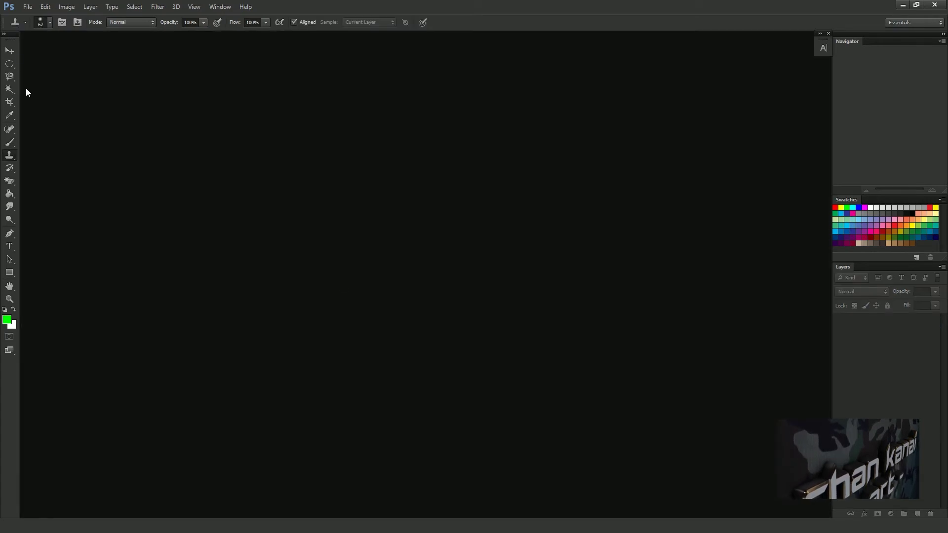
- Select the Move tool on the black-and-white portrait and add an empty Layer 1
click(12, 52)
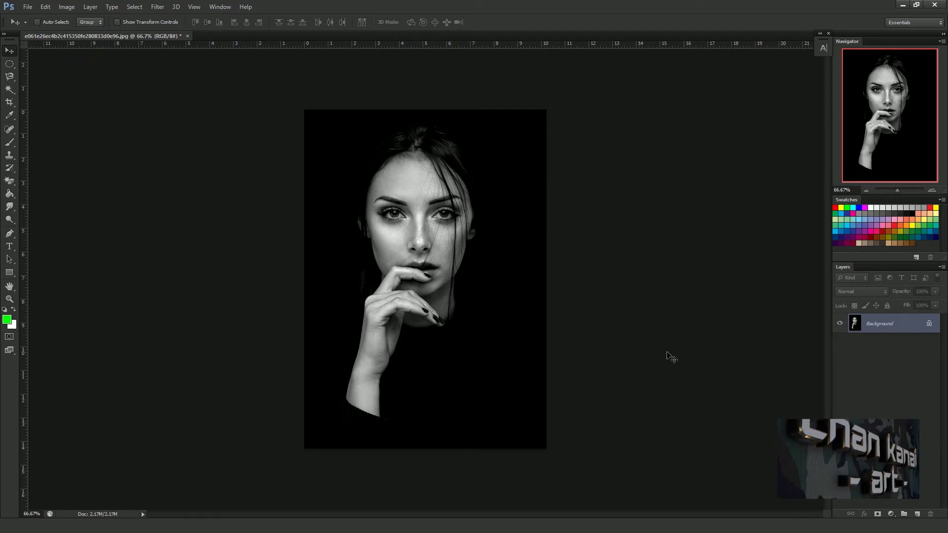
click(915, 513)
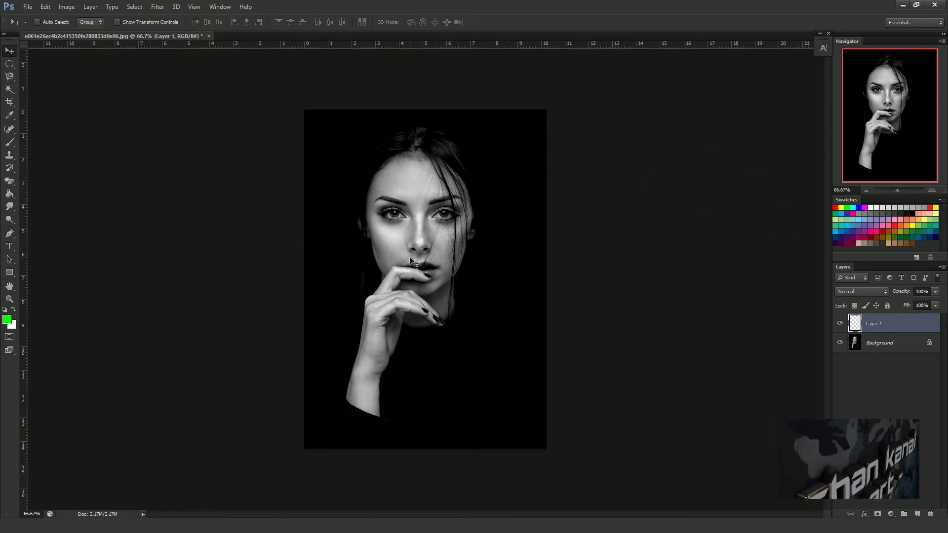
- Choose a light peach colour and a soft brush of about 61 px with 0% hardness
click(929, 214)
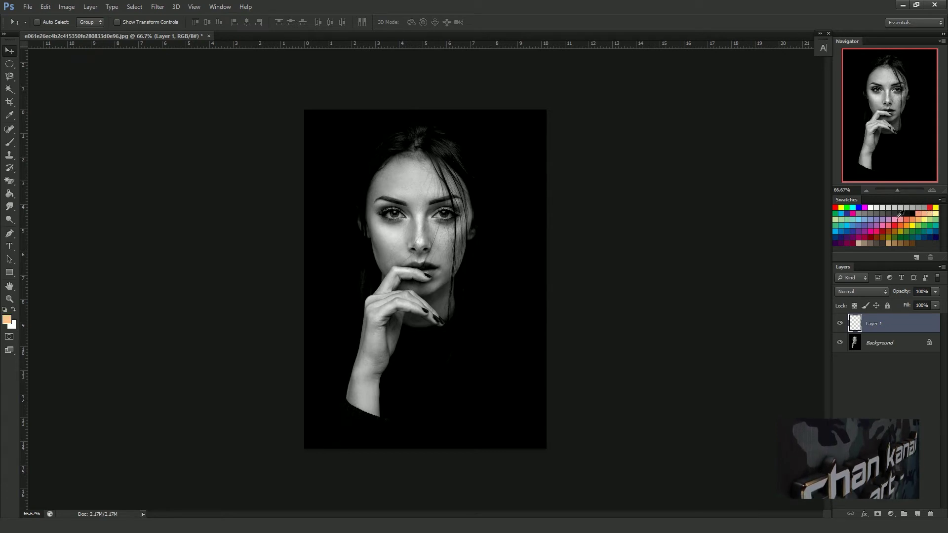
click(10, 142)
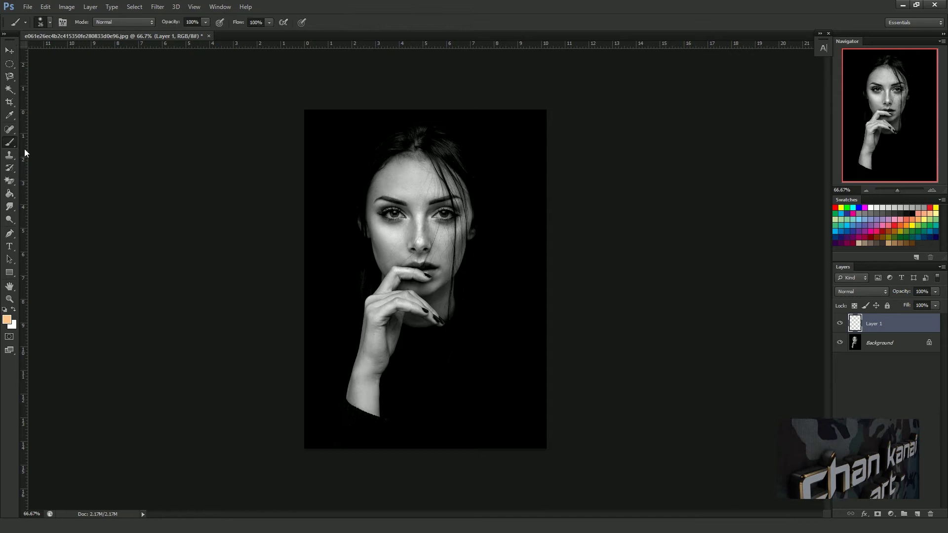
right_click(438, 257)
drag(466, 283, 477, 282)
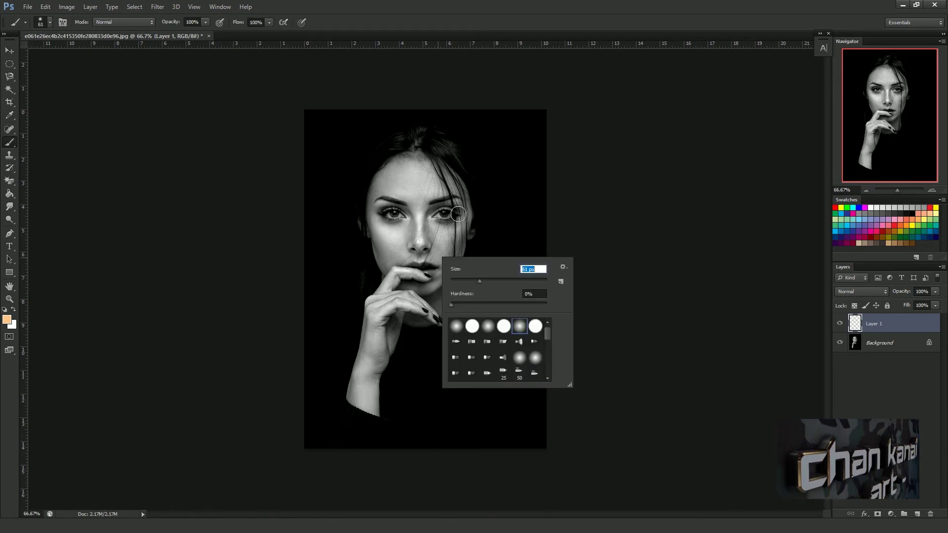
- Switch Layer 1 to Overlay blending and brush peach across the forehead
click(861, 291)
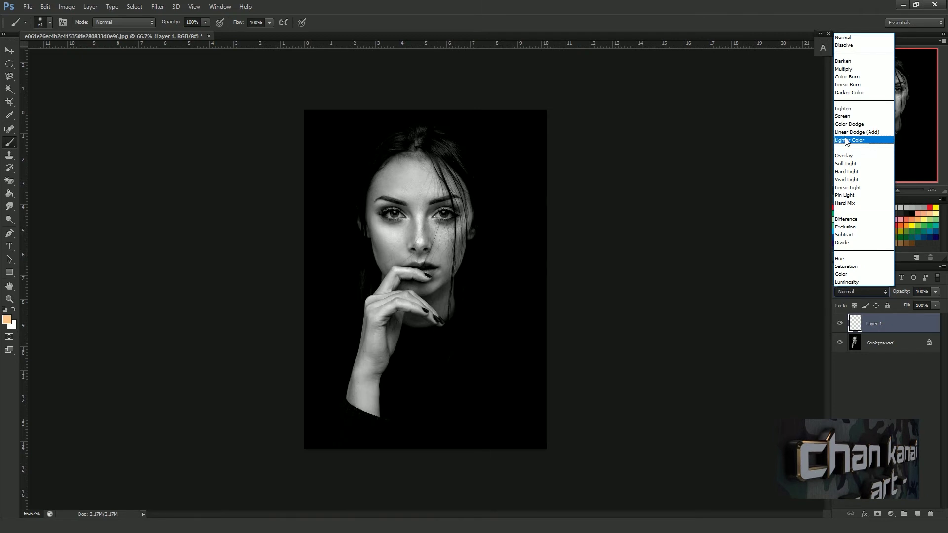
click(845, 156)
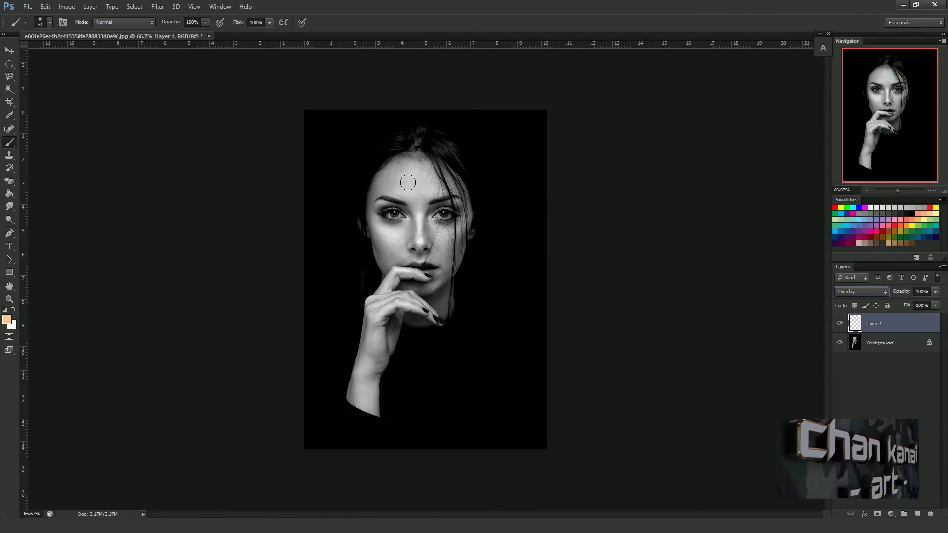
mouse_move(408, 172)
mouse_down()
mouse_move(425, 181)
mouse_move(420, 194)
mouse_move(393, 188)
mouse_move(395, 176)
mouse_move(433, 179)
mouse_up()
- Lower Layer 1's opacity to 25%
click(934, 292)
drag(913, 302, 902, 302)
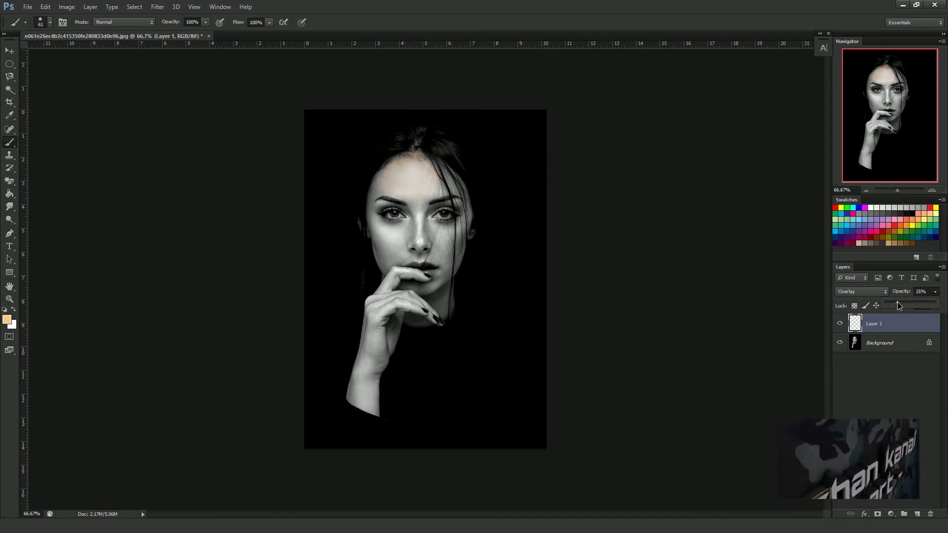
click(417, 167)
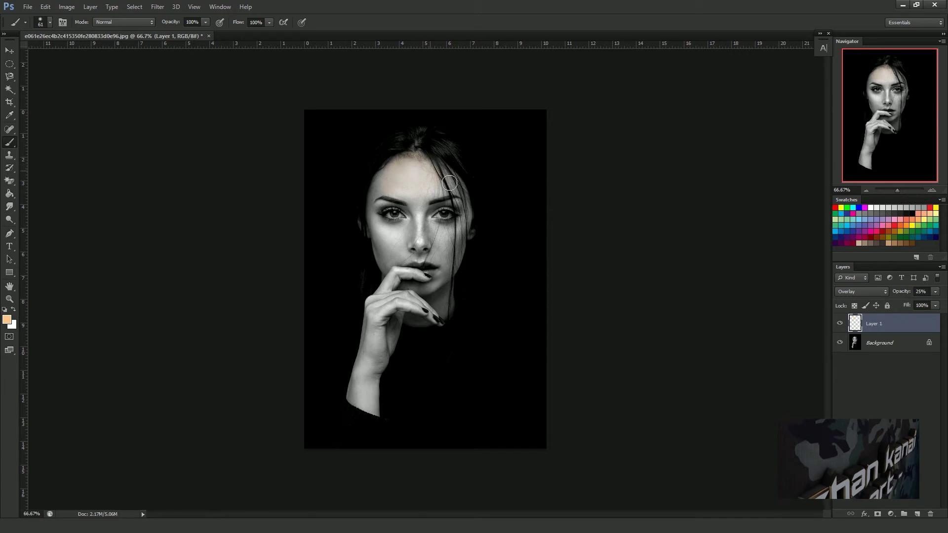
- Brush peach over the nose, temples, cheeks, fingers and wrist, and add Layer 2
mouse_move(419, 211)
mouse_down()
mouse_move(420, 252)
mouse_move(437, 201)
mouse_up()
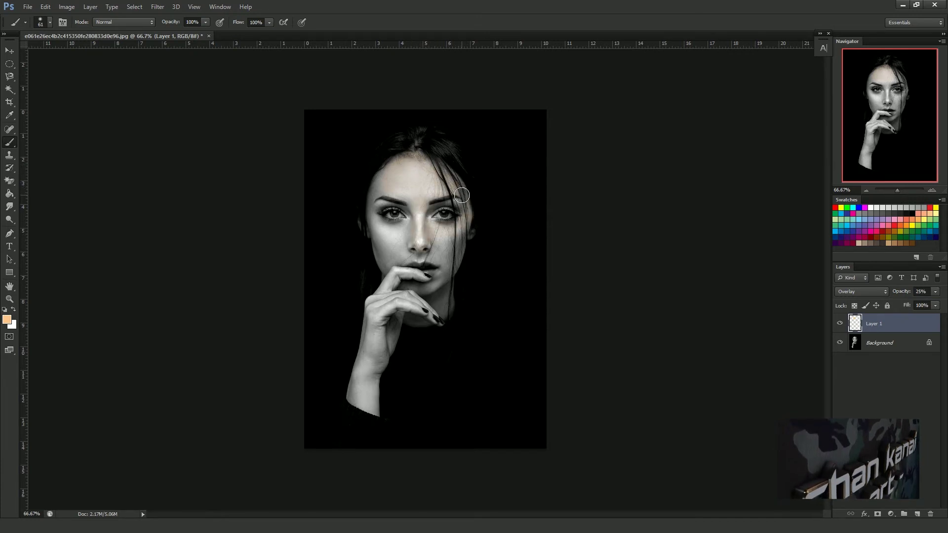
mouse_move(406, 202)
mouse_down()
mouse_move(373, 207)
mouse_move(418, 257)
mouse_move(390, 261)
mouse_move(378, 245)
mouse_move(390, 236)
mouse_up()
mouse_move(469, 230)
mouse_down()
mouse_move(437, 286)
mouse_move(397, 279)
mouse_move(423, 269)
mouse_up()
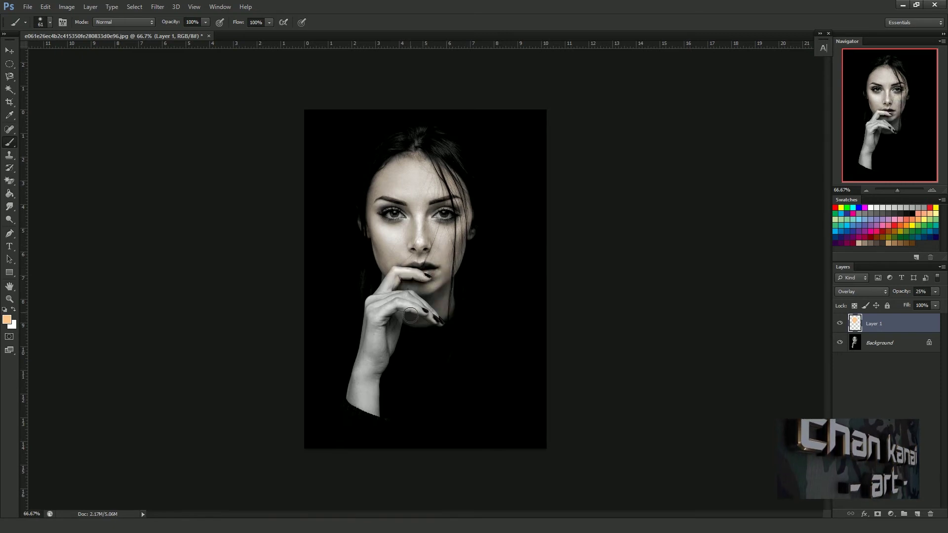
mouse_move(447, 314)
mouse_down()
mouse_move(403, 275)
mouse_move(376, 291)
mouse_move(378, 318)
mouse_move(353, 381)
mouse_move(355, 395)
mouse_move(375, 405)
mouse_move(389, 312)
mouse_up()
mouse_move(397, 274)
mouse_down()
mouse_move(392, 287)
mouse_move(406, 252)
mouse_up()
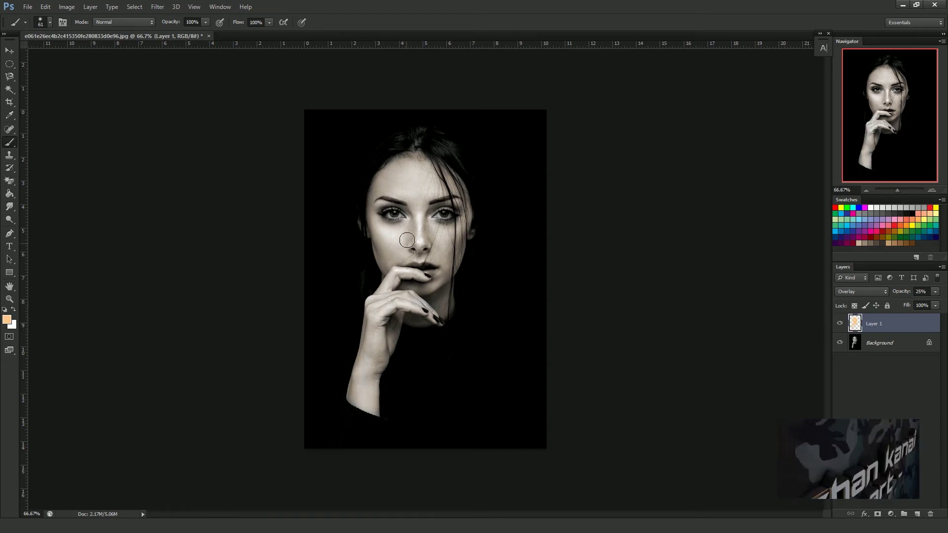
drag(443, 169, 458, 185)
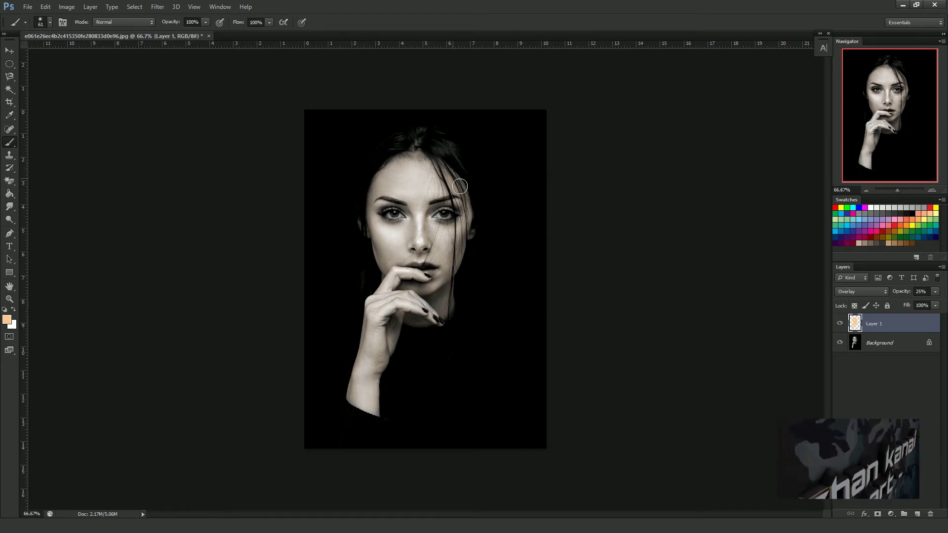
mouse_move(433, 239)
mouse_down()
mouse_move(444, 235)
mouse_move(418, 240)
mouse_move(407, 208)
mouse_move(382, 197)
mouse_move(396, 231)
mouse_move(389, 225)
mouse_move(439, 236)
mouse_move(464, 217)
mouse_move(425, 204)
mouse_move(438, 275)
mouse_move(432, 299)
mouse_move(408, 316)
mouse_move(391, 264)
mouse_move(424, 179)
mouse_move(420, 142)
mouse_move(422, 185)
mouse_move(469, 210)
mouse_move(442, 252)
mouse_move(437, 227)
mouse_move(432, 285)
mouse_move(454, 282)
mouse_move(414, 273)
mouse_move(422, 319)
mouse_move(410, 276)
mouse_move(419, 275)
mouse_up()
mouse_move(398, 367)
mouse_down()
mouse_move(378, 410)
mouse_move(353, 399)
mouse_move(444, 271)
mouse_up()
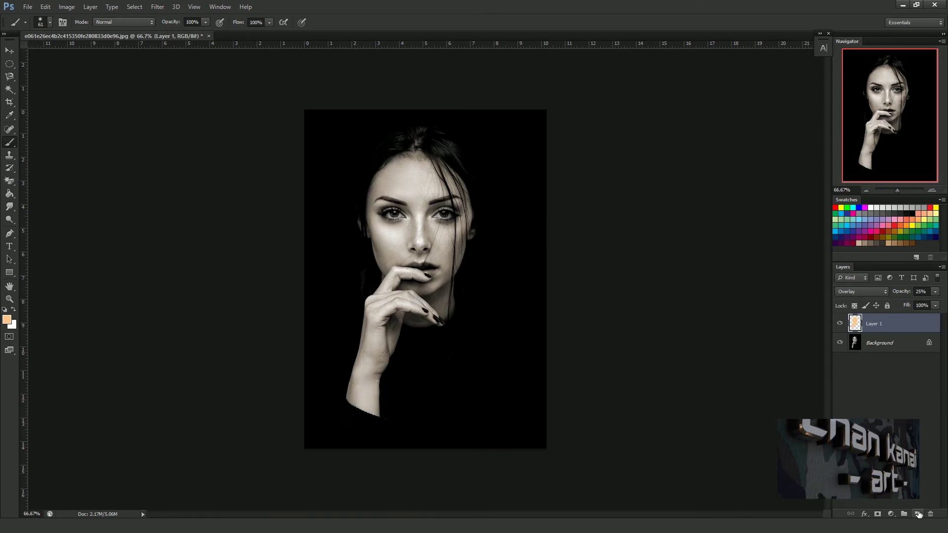
click(918, 514)
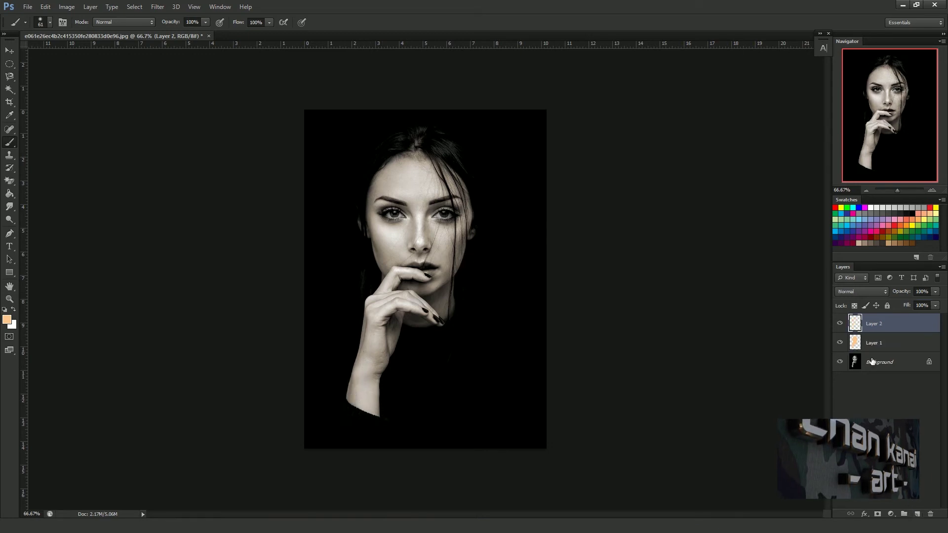
- Set Layer 2 to Overlay blending and pick red as the paint colour
click(861, 291)
click(845, 162)
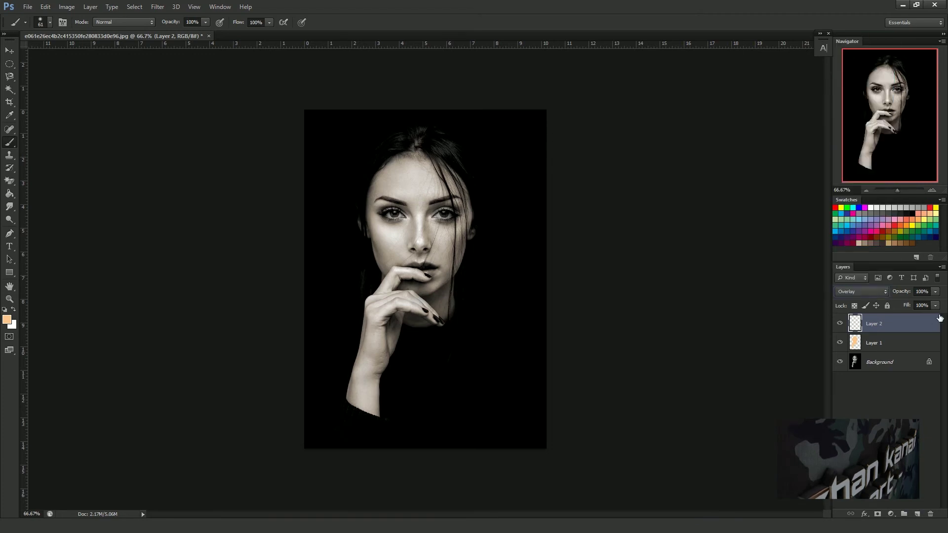
click(935, 292)
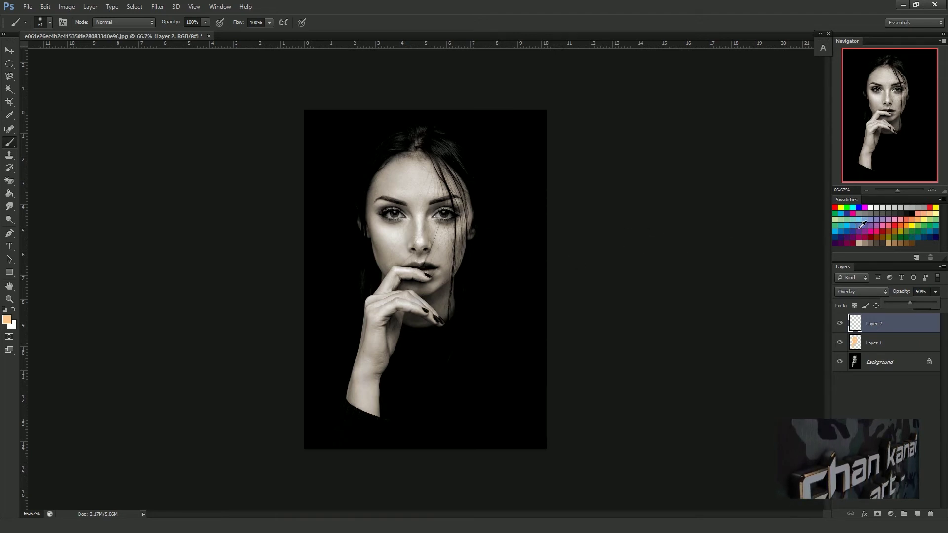
click(835, 208)
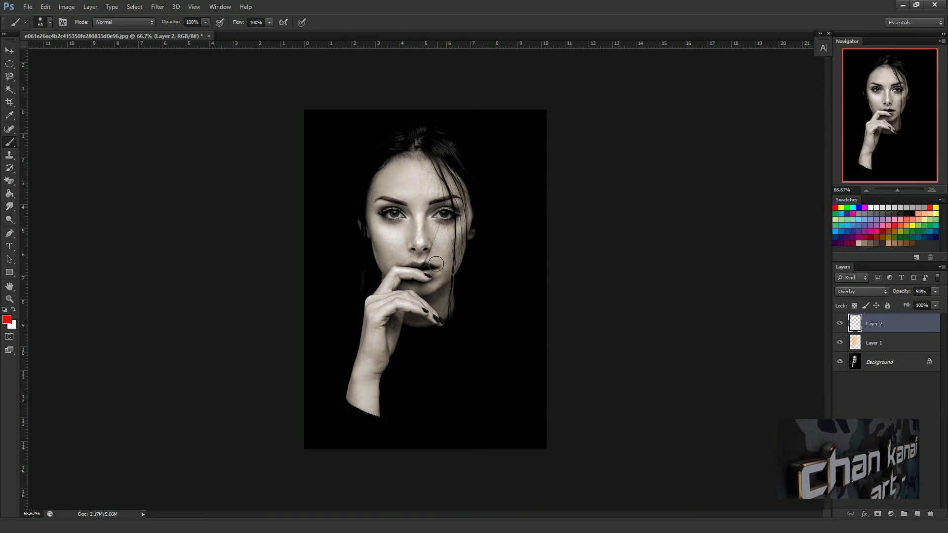
- Zoom in and paint red over the lips with a brush of about 17 px
drag(896, 189, 900, 188)
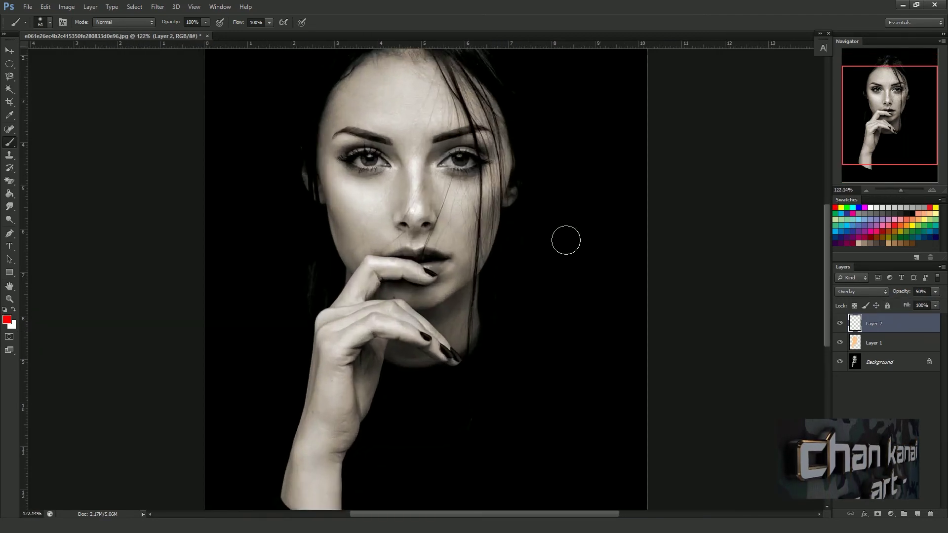
right_click(450, 261)
click(469, 281)
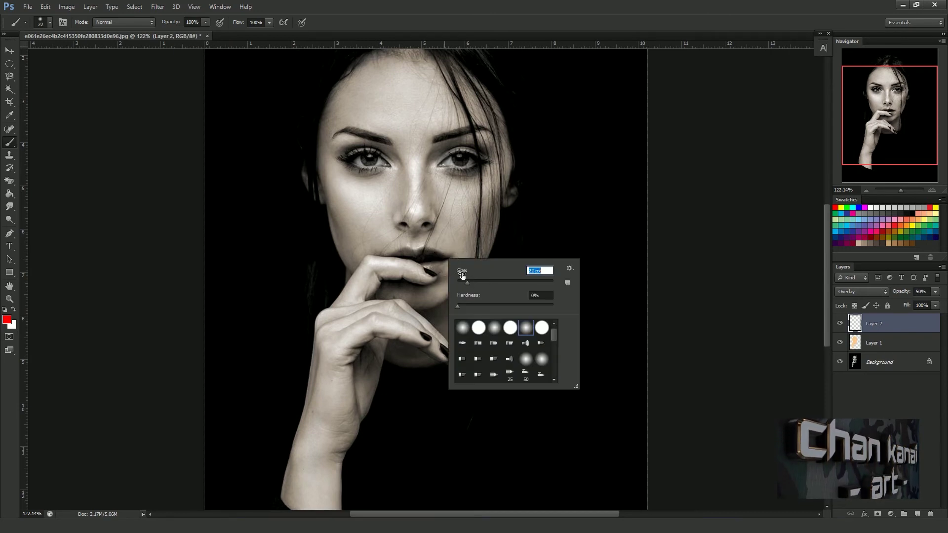
click(464, 281)
drag(434, 252, 419, 252)
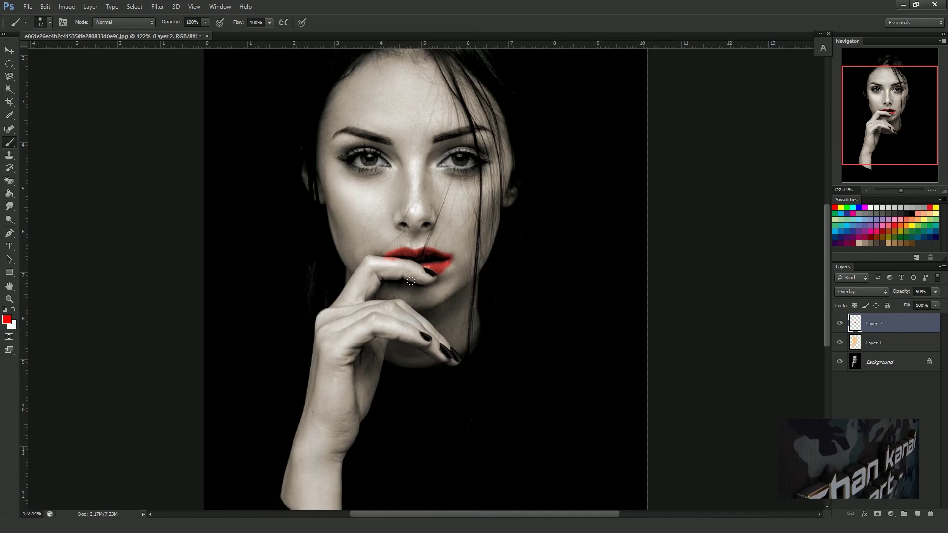
drag(445, 256, 464, 250)
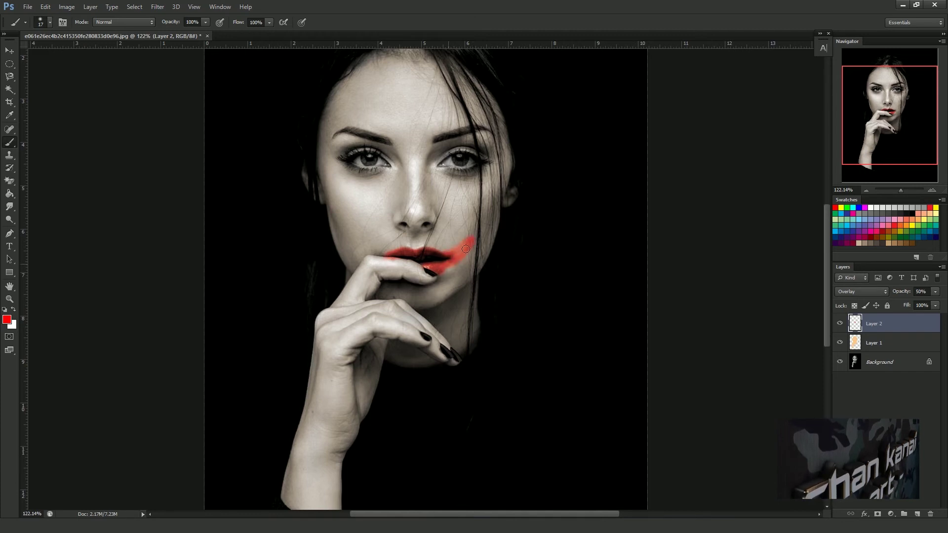
- Undo the stray red cheek stroke and lower Layer 2's opacity to 15%
key(ctrl+z)
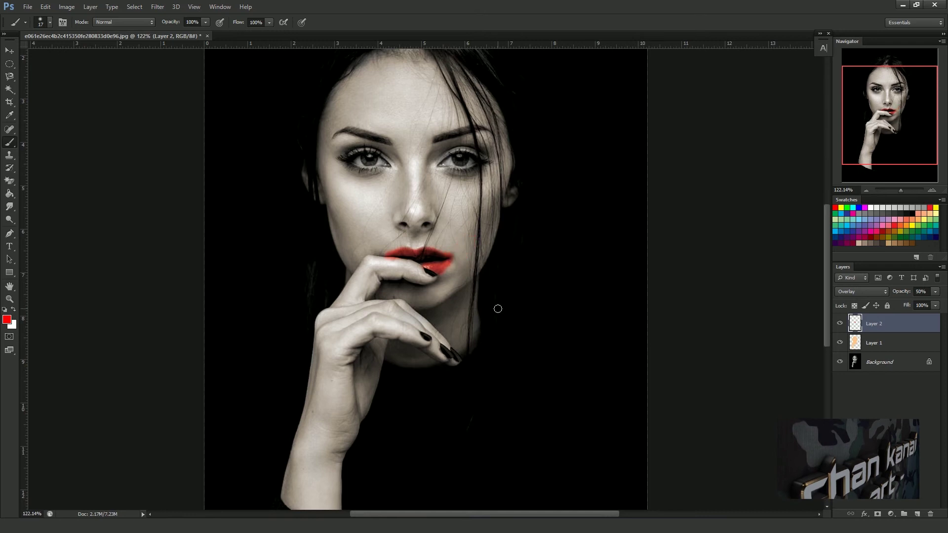
click(934, 291)
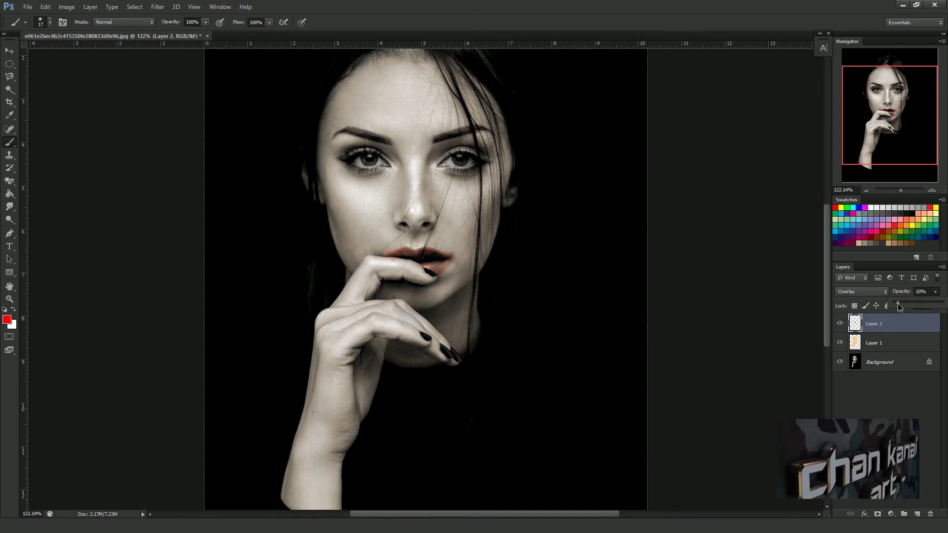
drag(904, 303, 899, 303)
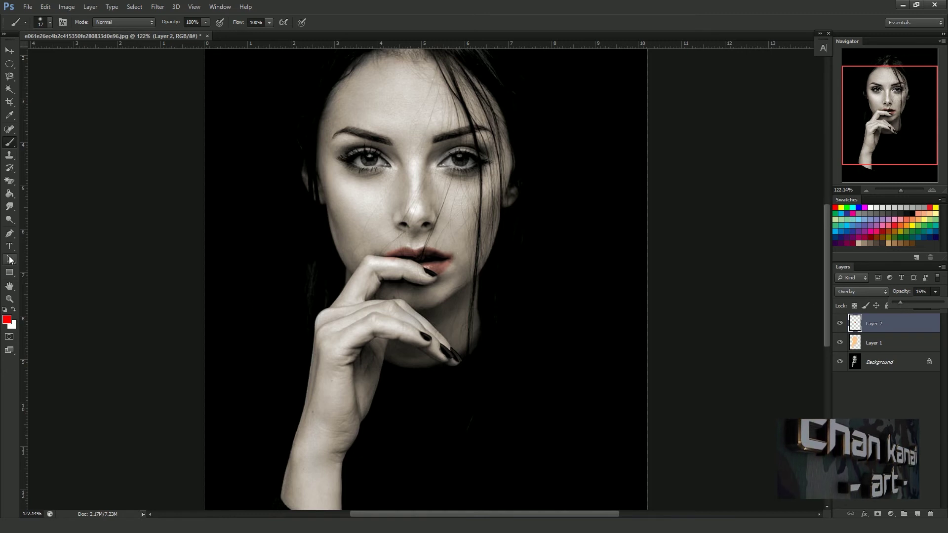
- Select the standard Eraser at size 56, then switch to the Move tool
click(10, 181)
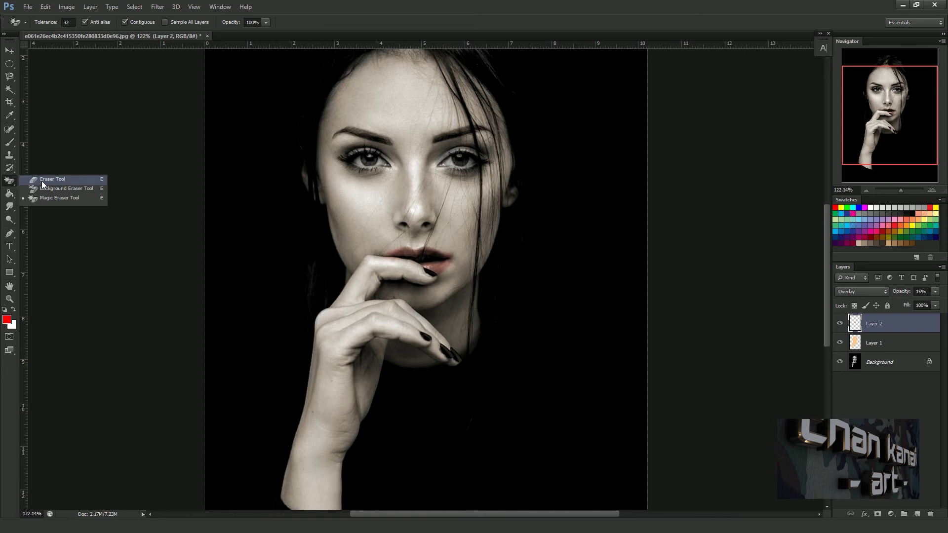
click(41, 180)
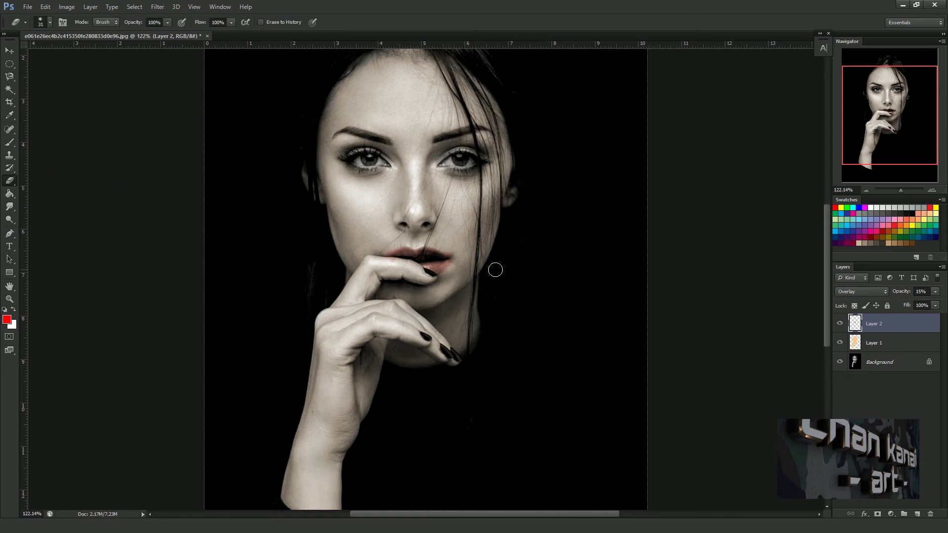
right_click(480, 243)
drag(508, 266, 515, 266)
key(Return)
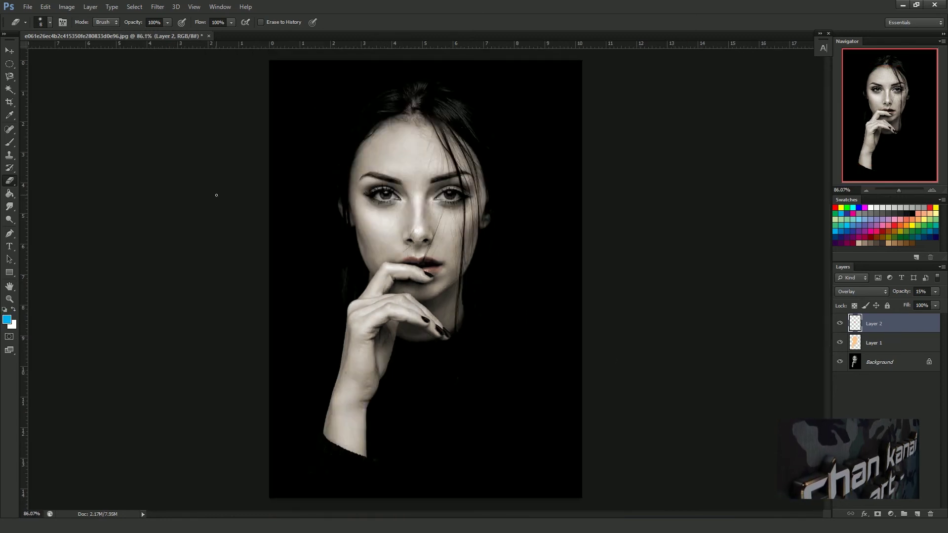
key(v)
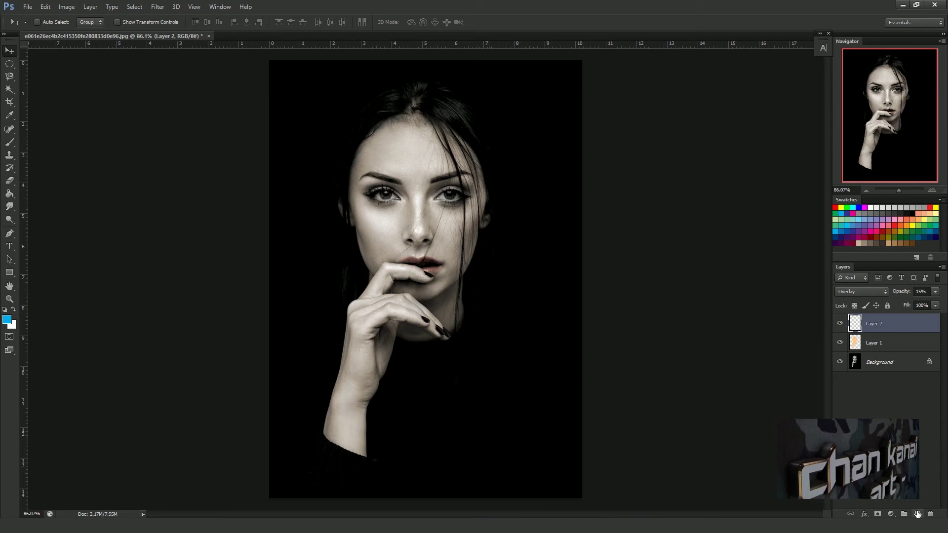
- Add Layer 3 and set it to Overlay blending
click(917, 513)
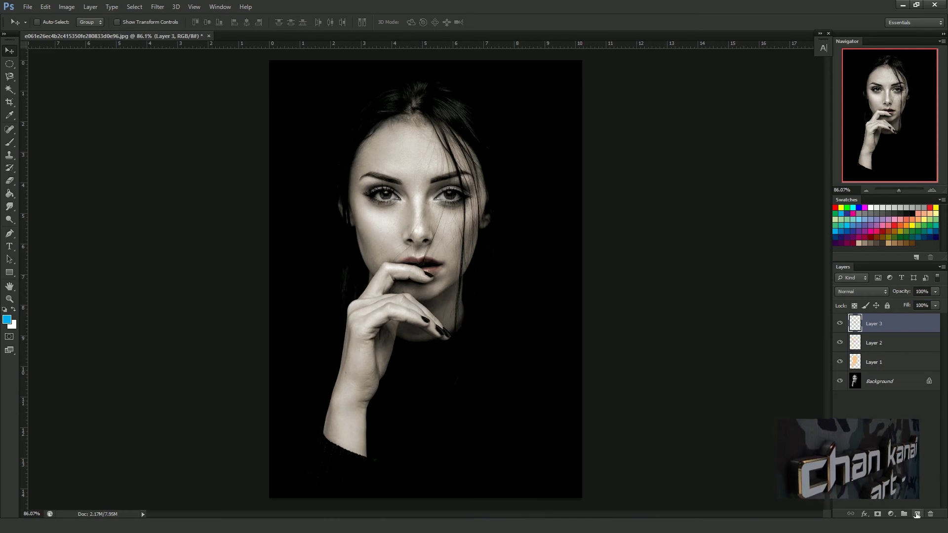
click(861, 291)
click(858, 154)
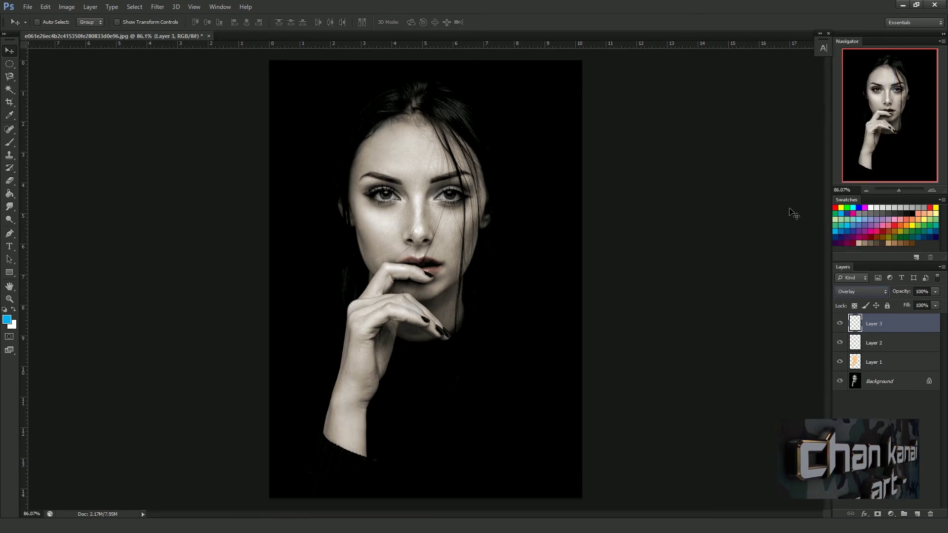
- Brush green over both irises, then return the view to 100%
click(834, 217)
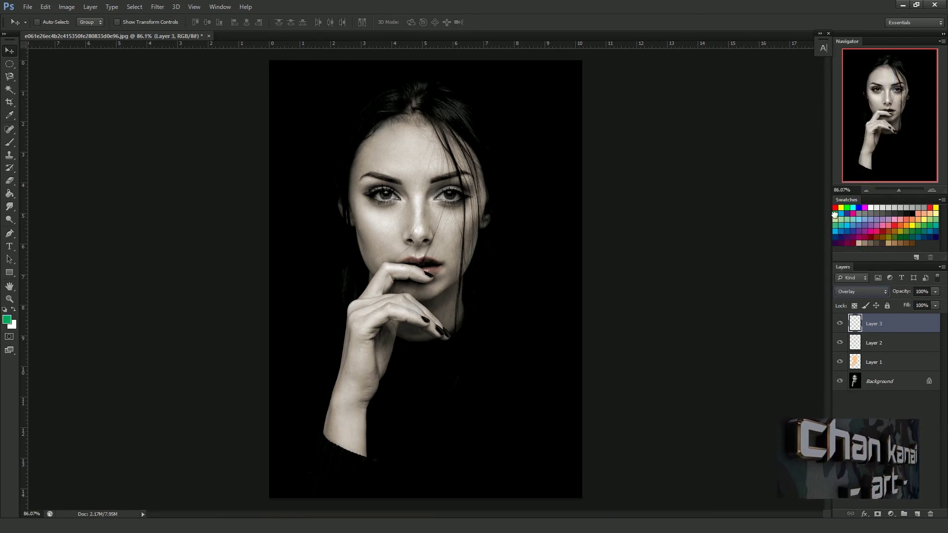
click(8, 145)
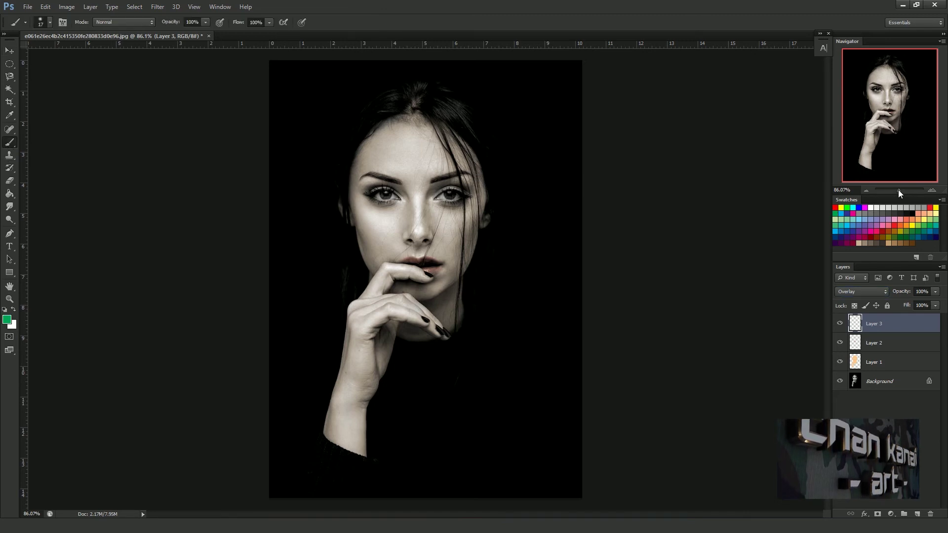
drag(898, 191, 902, 191)
drag(896, 118, 896, 115)
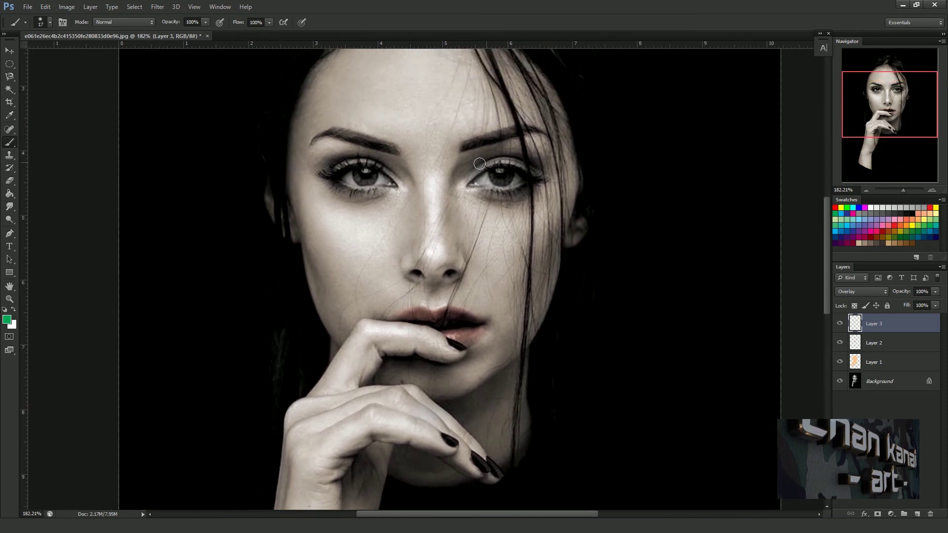
drag(498, 176, 506, 175)
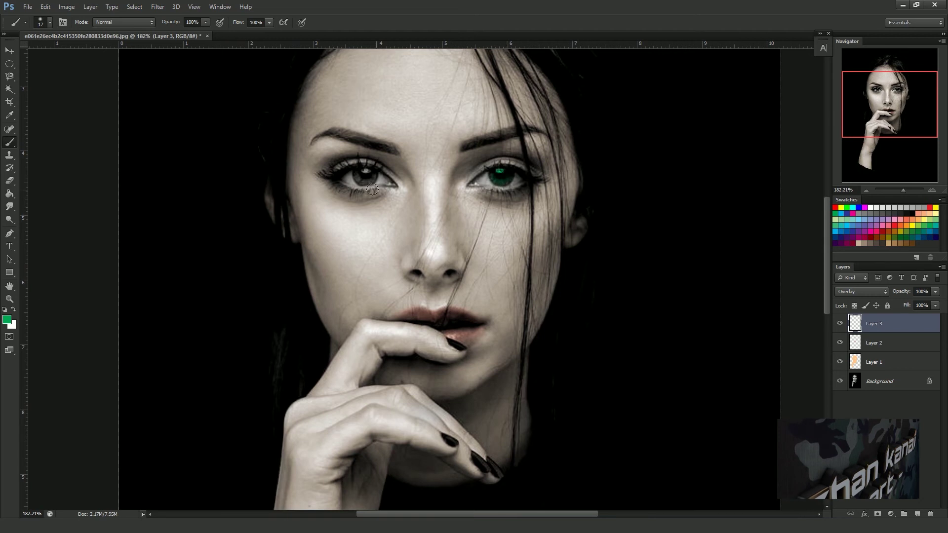
drag(359, 174, 366, 174)
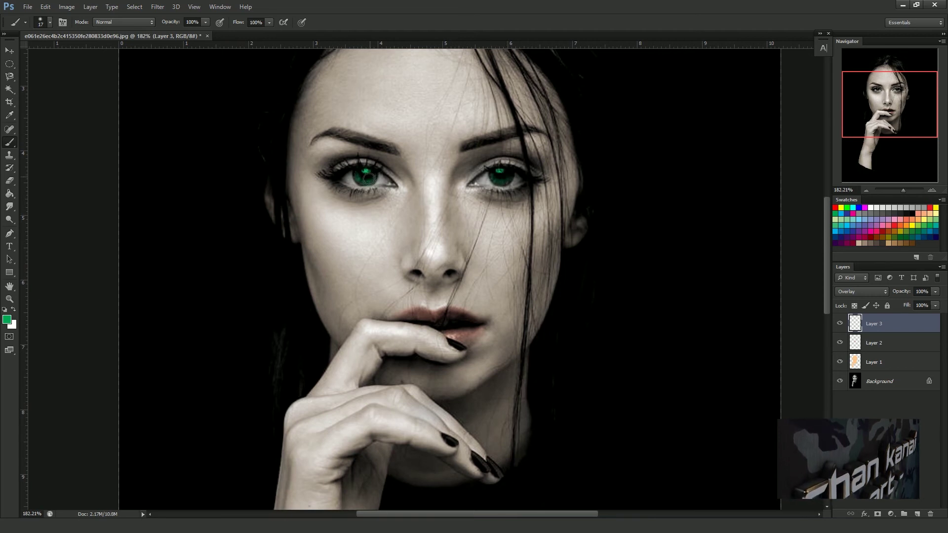
click(495, 182)
drag(902, 190, 899, 190)
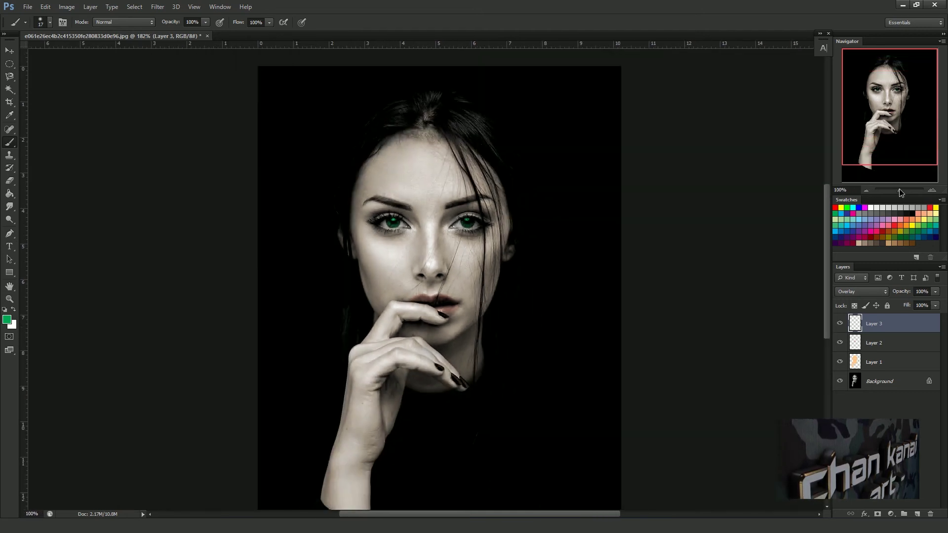
key(ctrl+1)
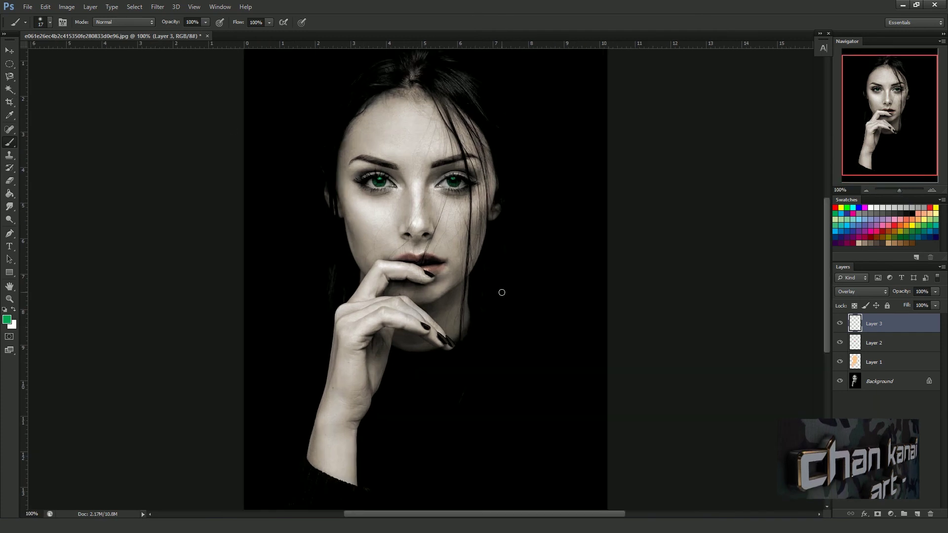
key(ctrl+u)
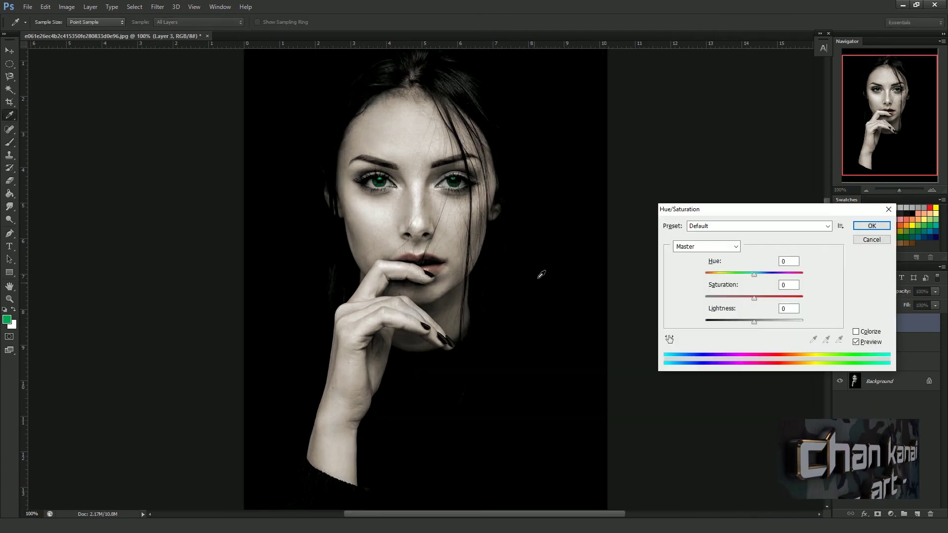
- Shift the eye colour's hue to about -98 for a golden brown and apply it
mouse_move(754, 273)
mouse_down()
mouse_move(711, 278)
mouse_move(801, 279)
mouse_up()
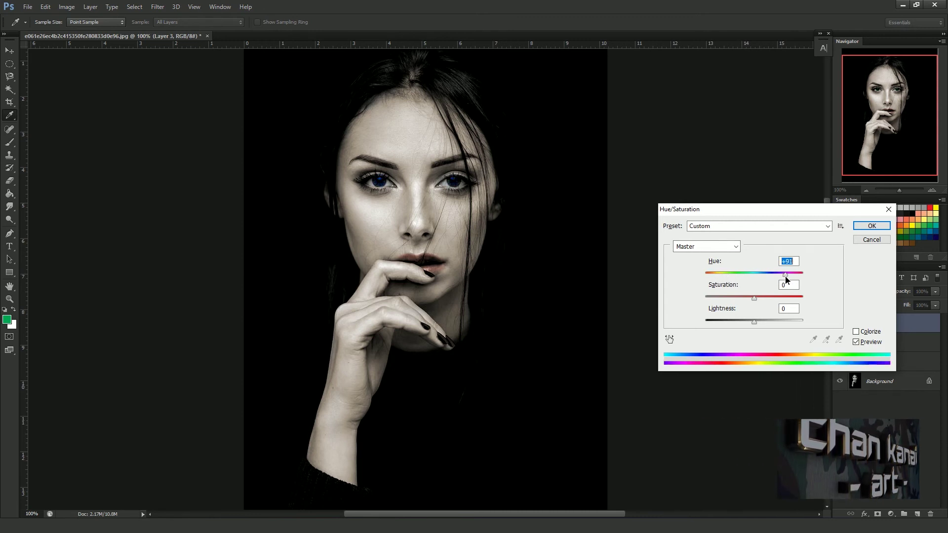
drag(800, 279, 711, 280)
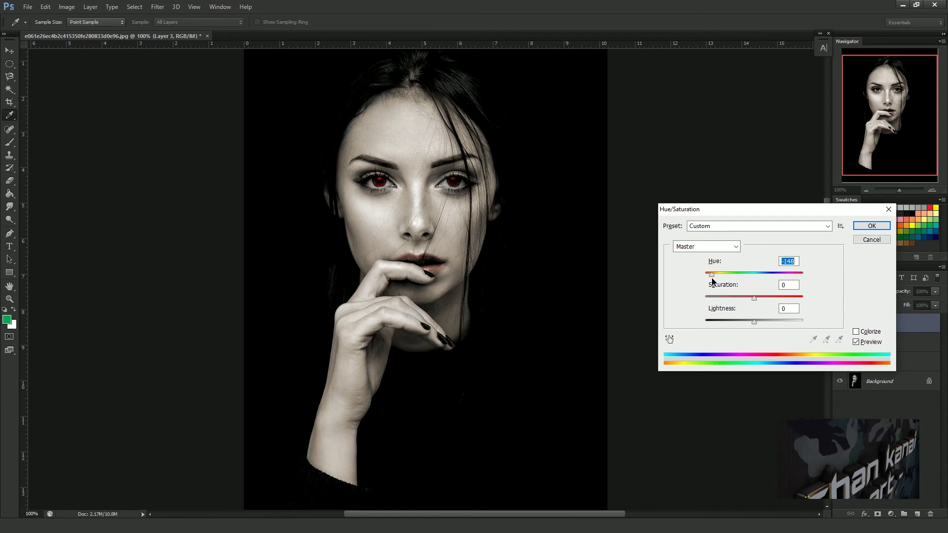
drag(712, 280, 721, 279)
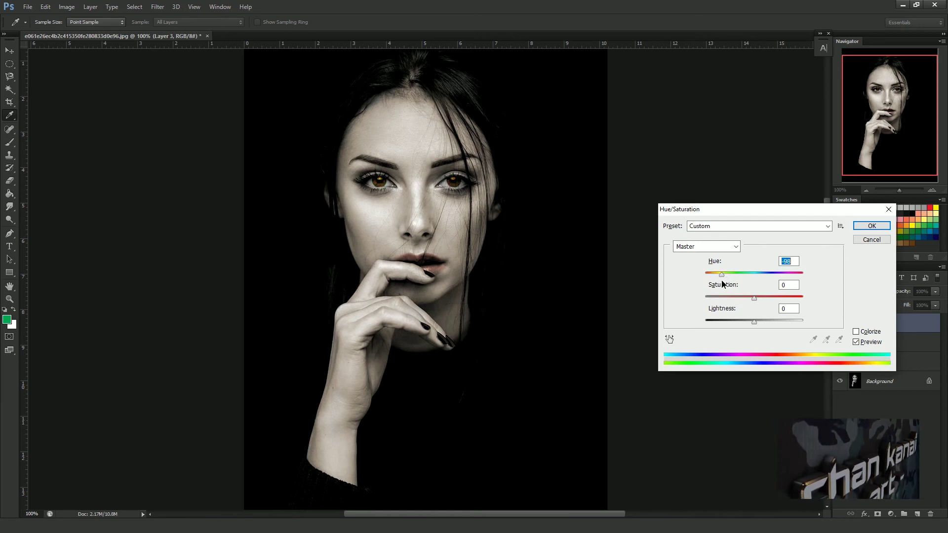
click(871, 225)
key(b)
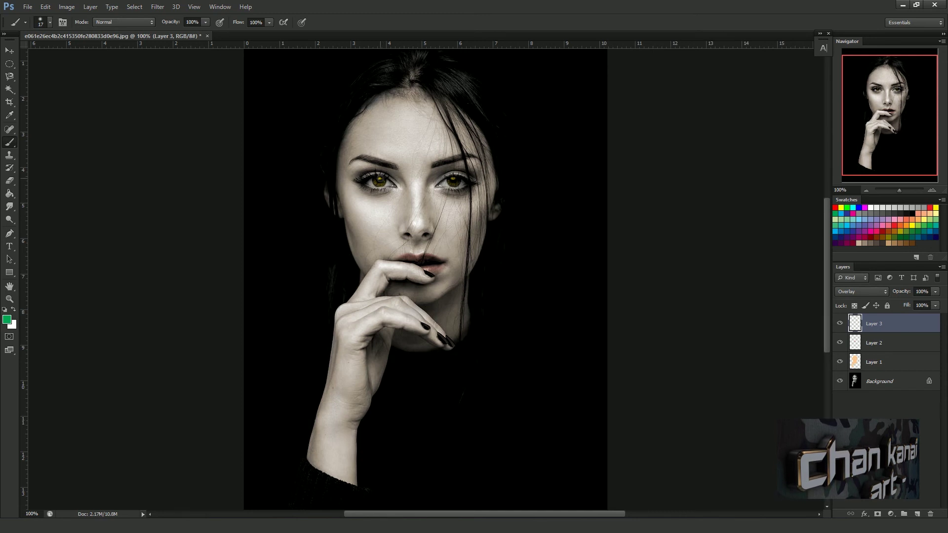
click(9, 180)
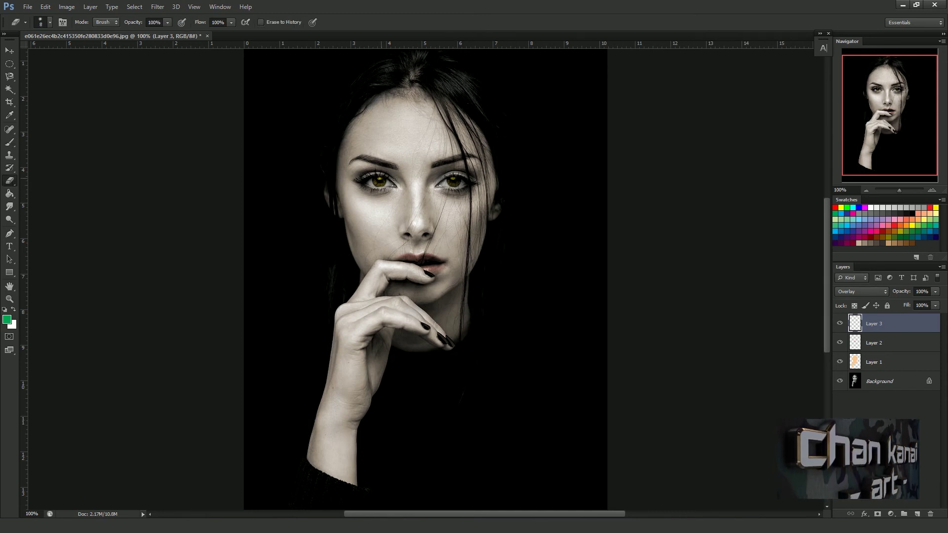
click(905, 192)
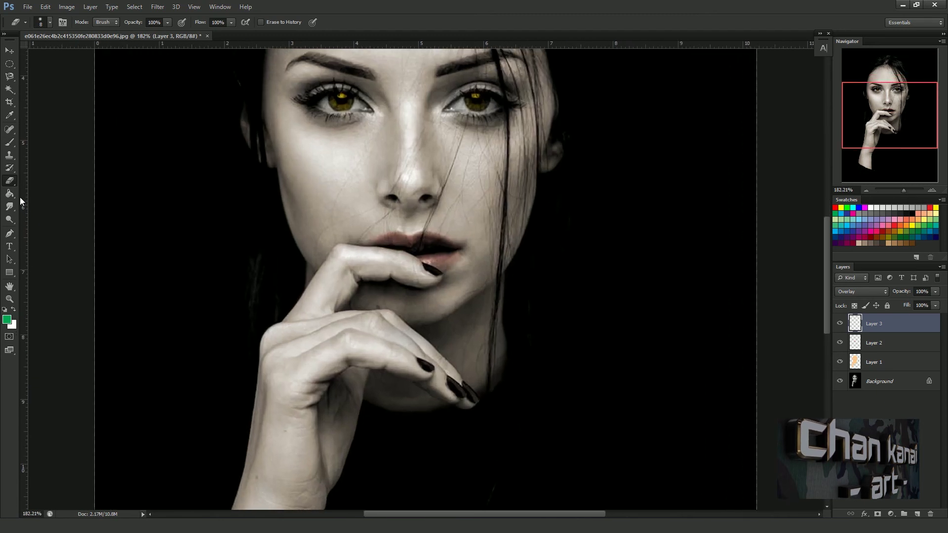
drag(904, 148, 903, 138)
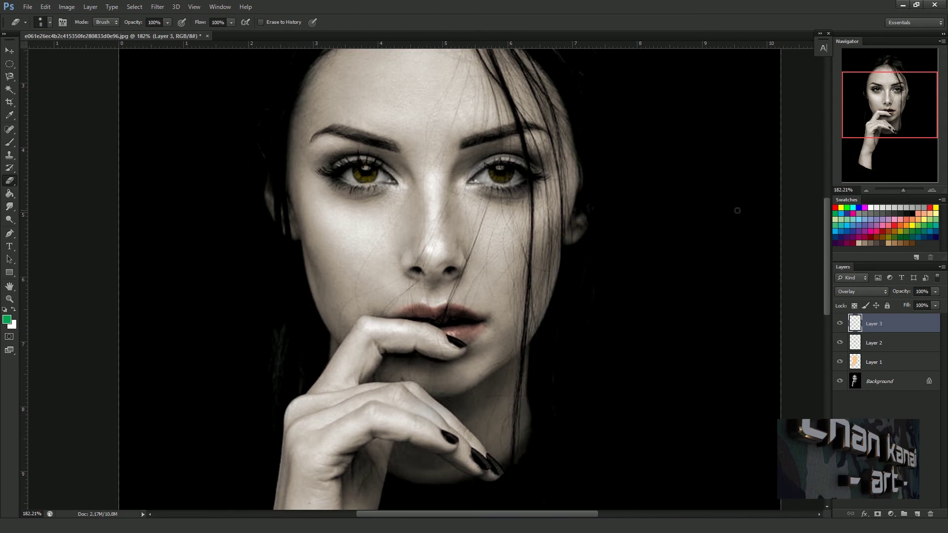
drag(897, 189, 898, 189)
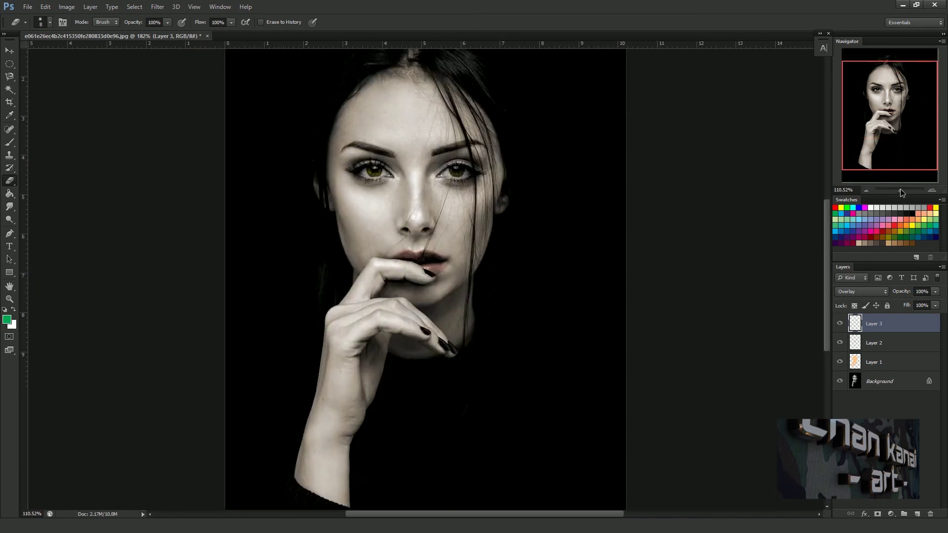
drag(898, 188, 898, 189)
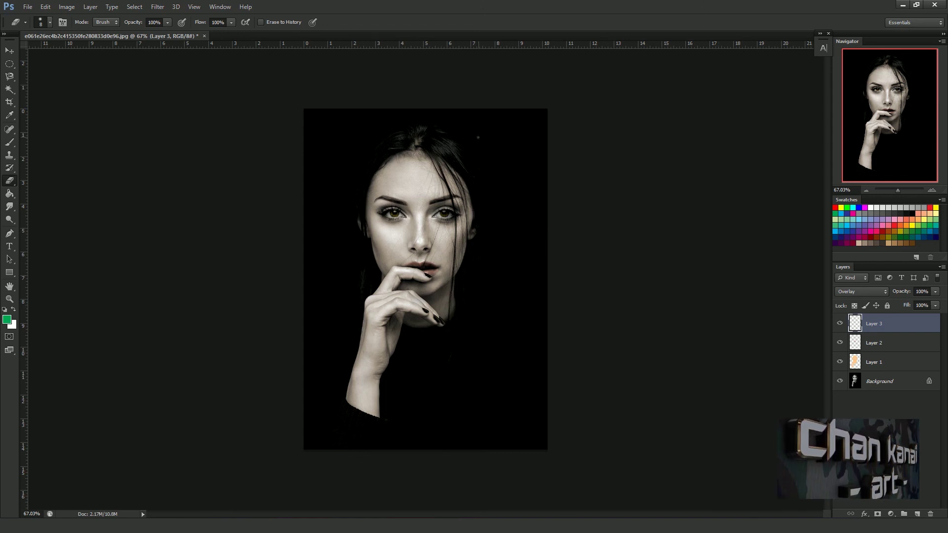
click(917, 514)
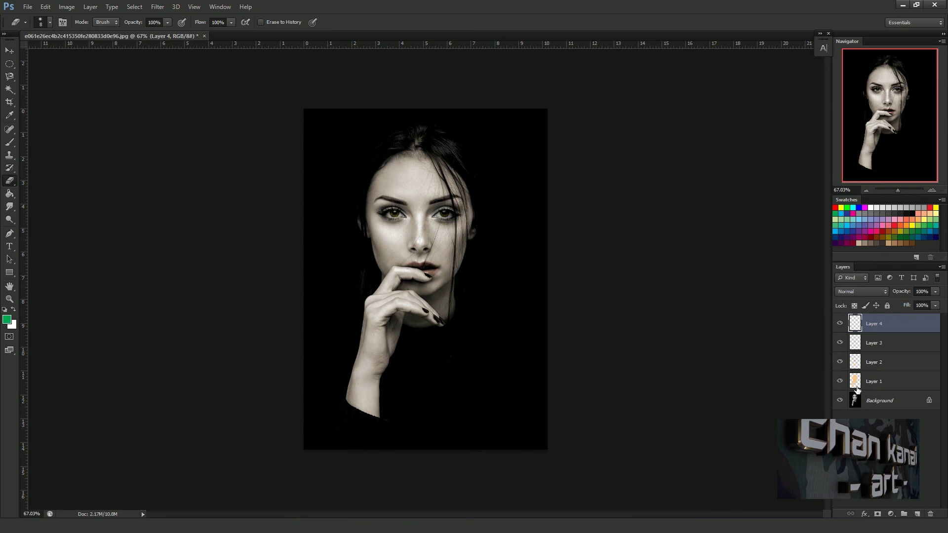
- Set Layer 4 to Overlay blending at 53% opacity
click(860, 293)
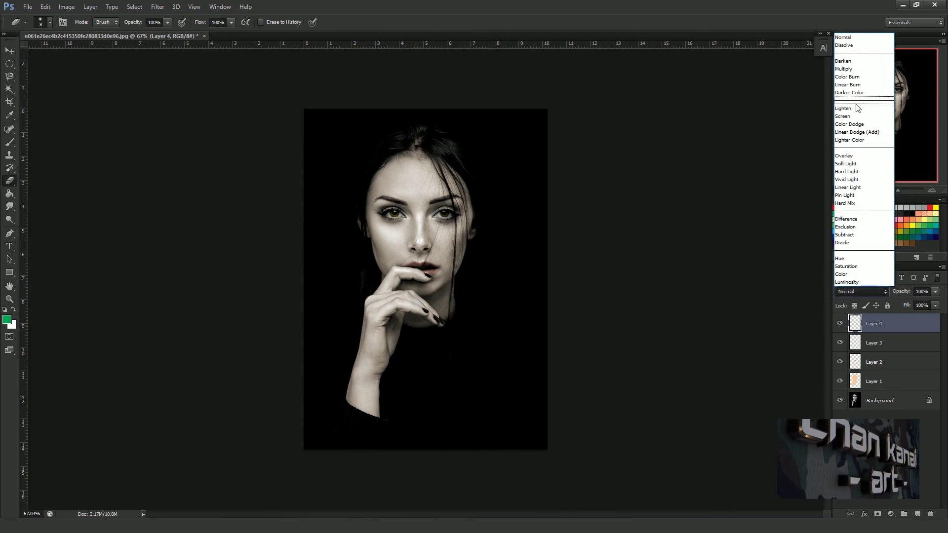
click(849, 156)
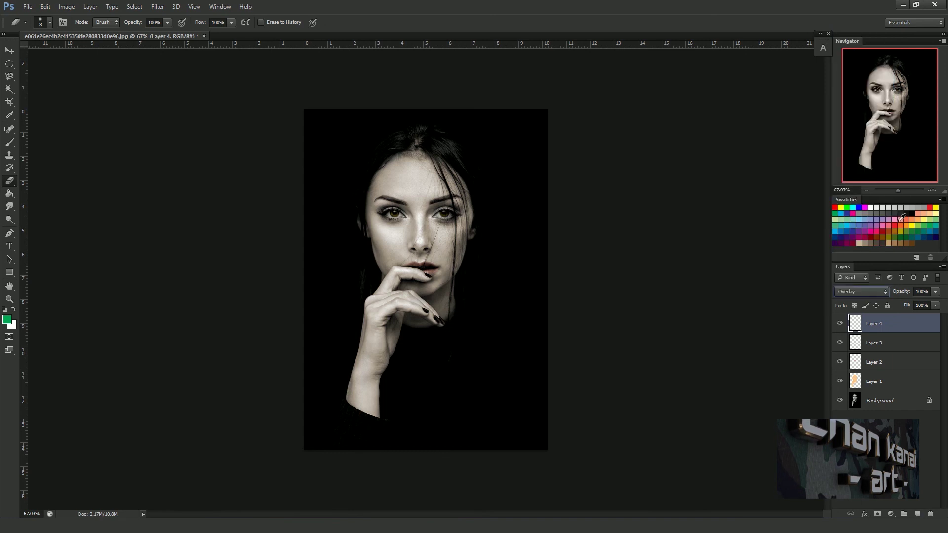
click(899, 191)
drag(898, 122, 899, 111)
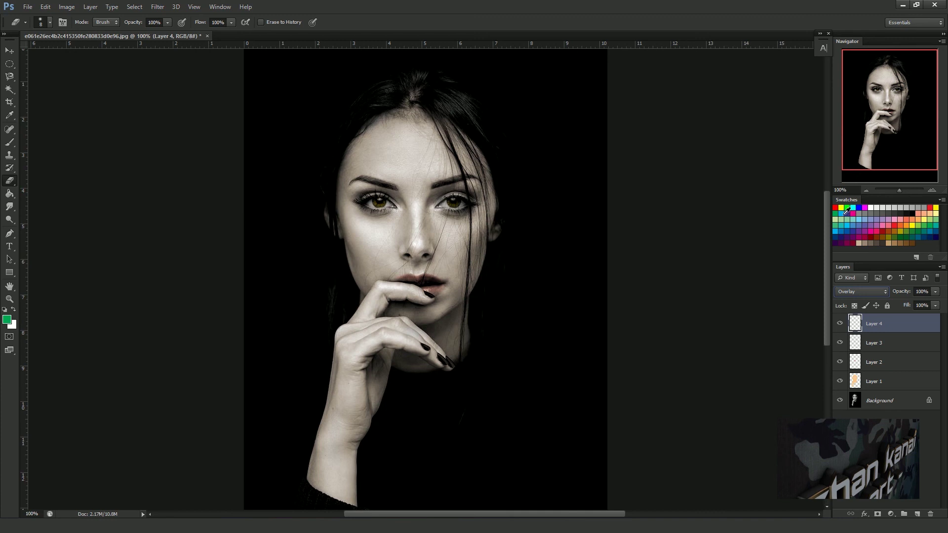
click(936, 291)
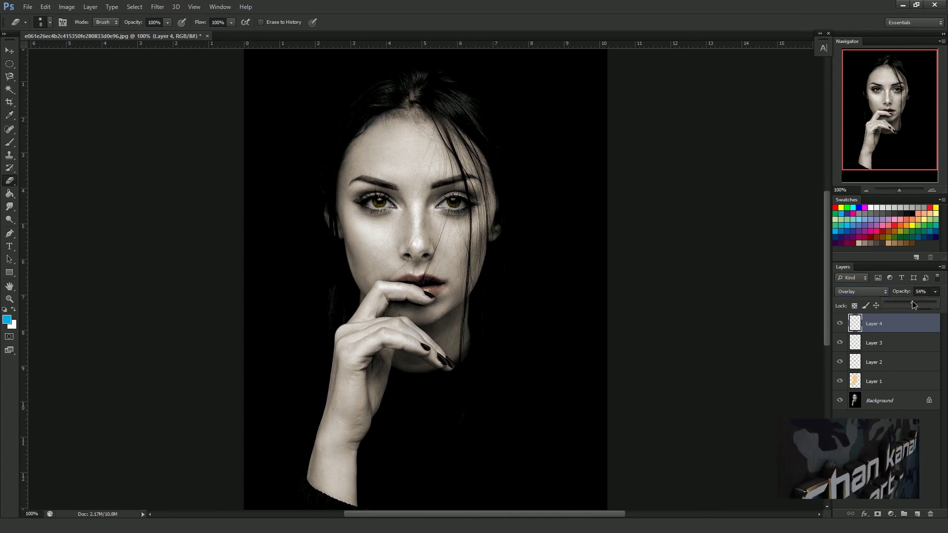
- Brush blue over the top of the hair with an 88 px brush
click(9, 142)
right_click(435, 167)
drag(456, 189, 492, 188)
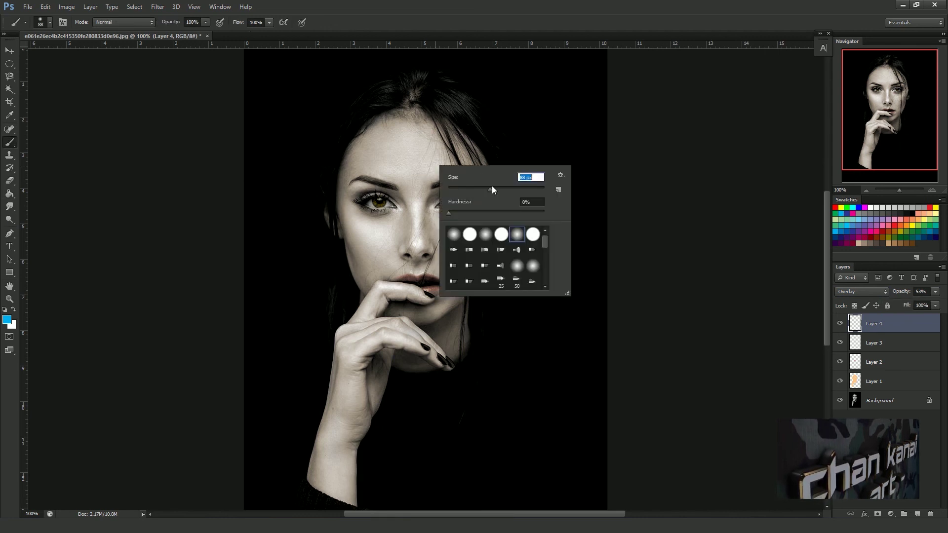
key(Return)
mouse_move(473, 98)
mouse_down()
mouse_move(470, 109)
mouse_move(442, 78)
mouse_move(393, 69)
mouse_move(385, 87)
mouse_move(357, 97)
mouse_move(322, 131)
mouse_move(446, 74)
mouse_move(488, 123)
mouse_up()
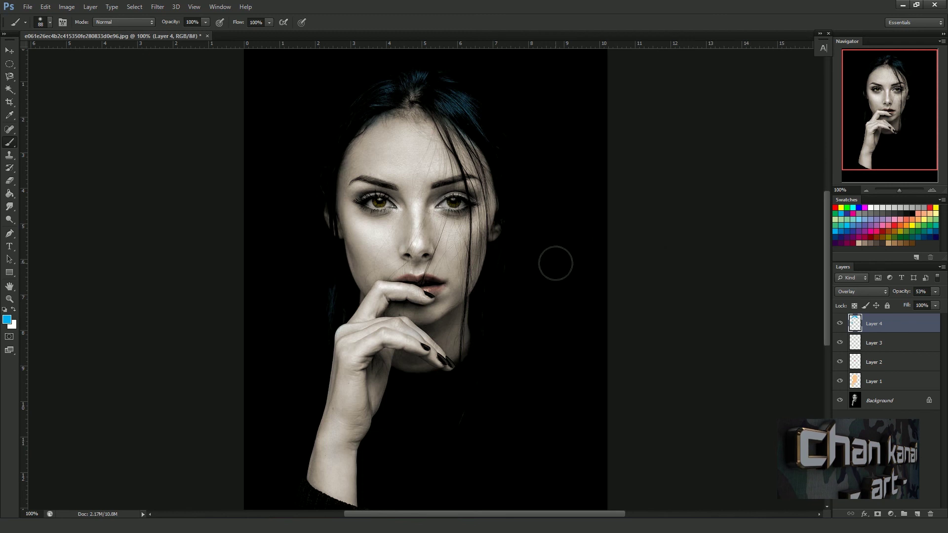
click(896, 191)
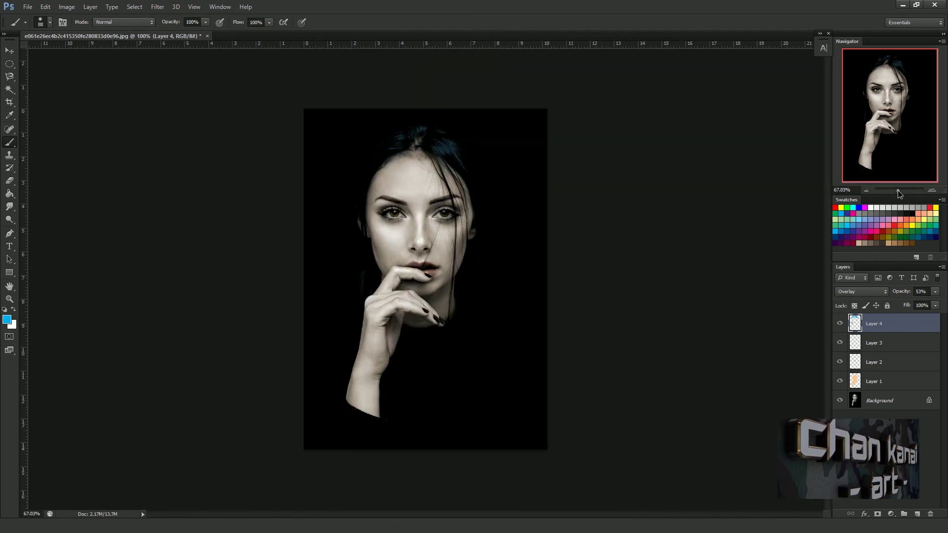